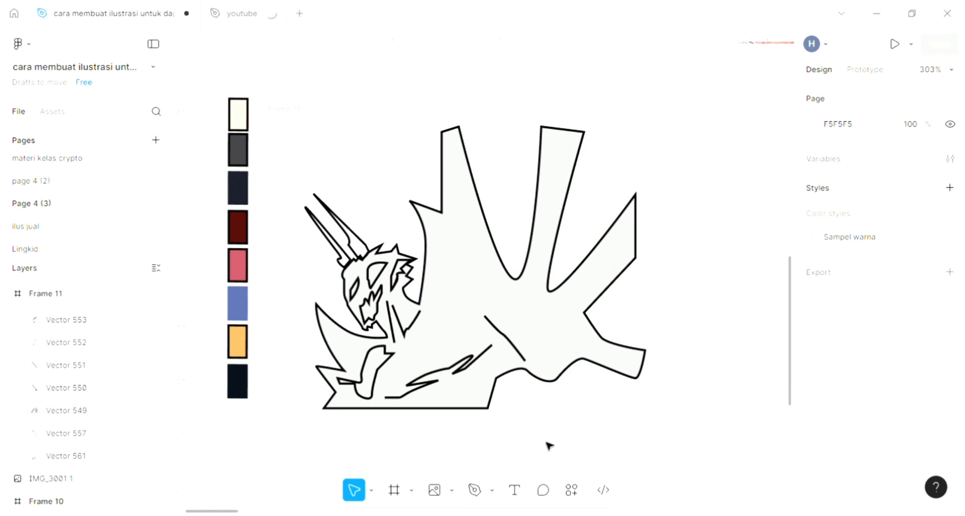
Step: Send the dragon's large body and wing shape to the back of Frame 11, behind its detail lines
click(545, 309)
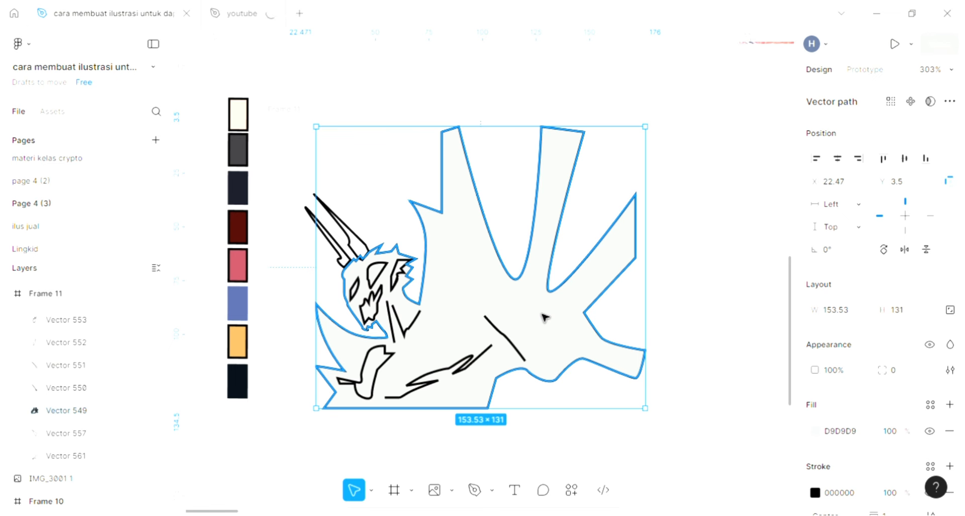
key(ctrl+shift+bracketleft)
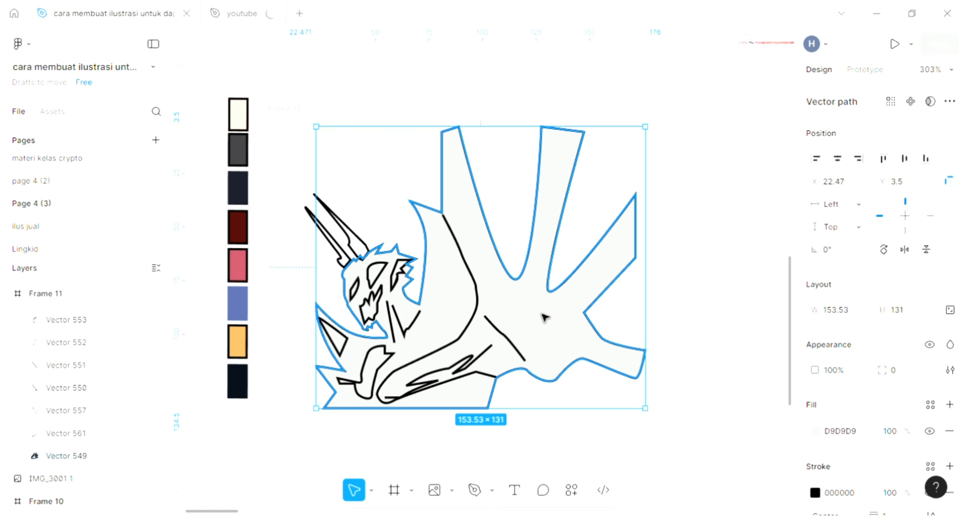
scroll(546, 316, up, 2)
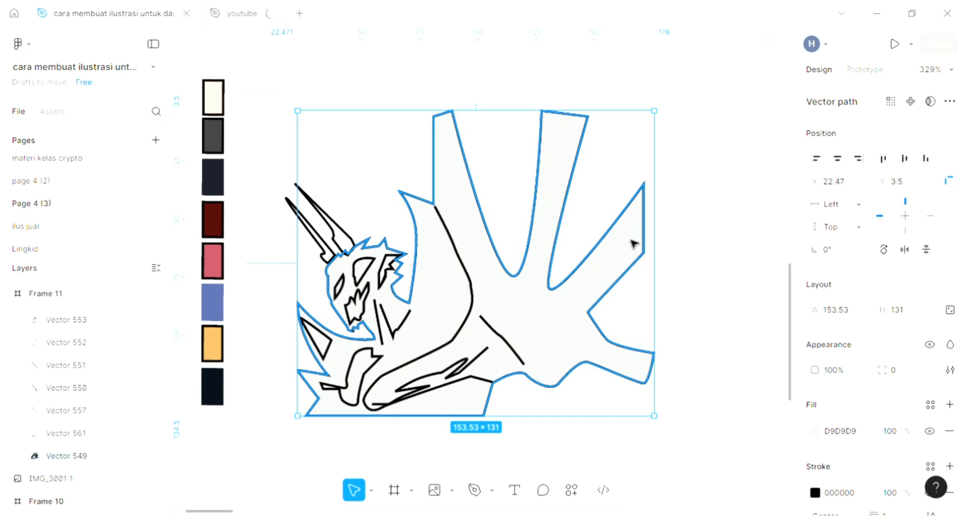
scroll(359, 279, up, 8)
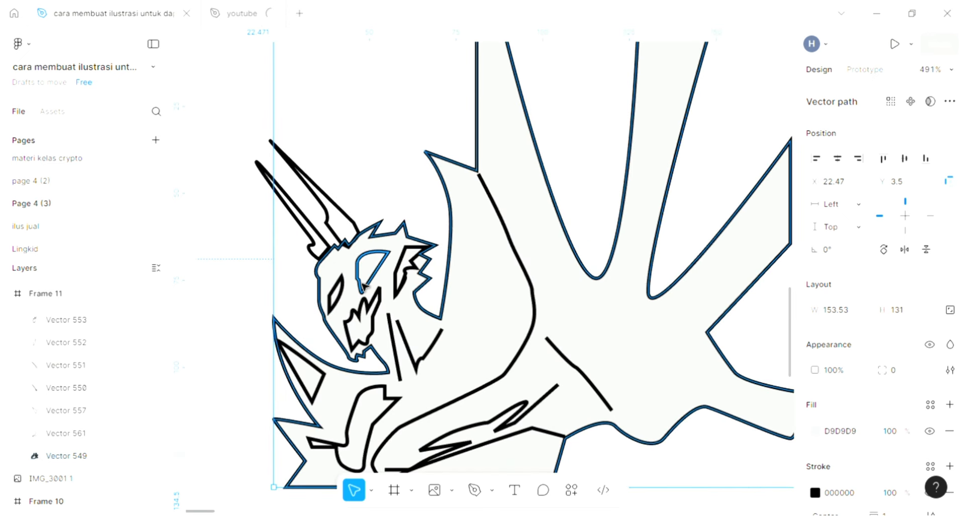
scroll(362, 286, down, 5)
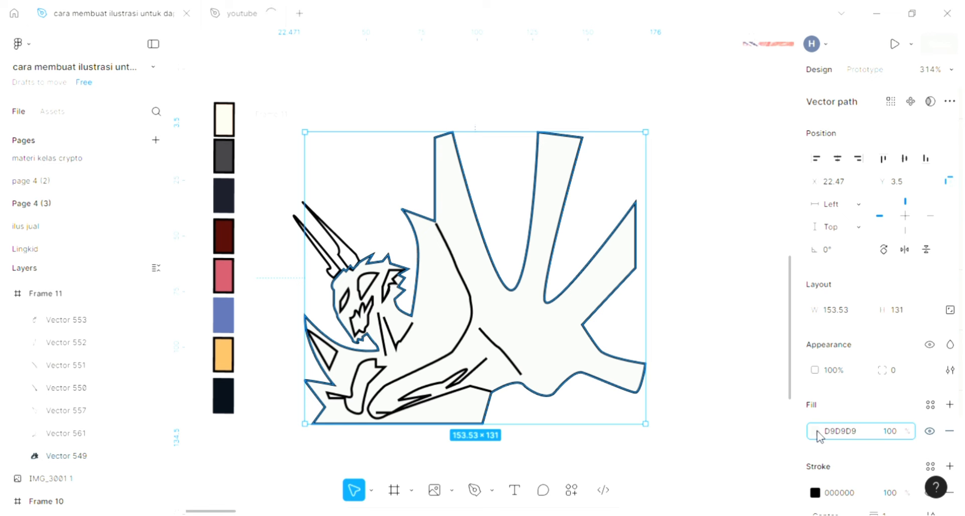
Step: Fill the body and wing shape with dark grey 3E3D41 sampled from the palette, and deselect it
click(815, 432)
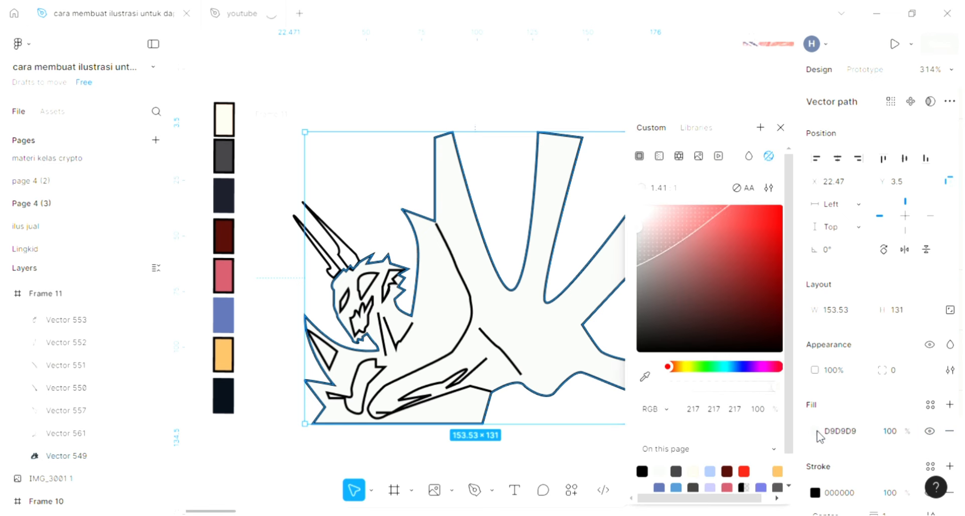
click(644, 378)
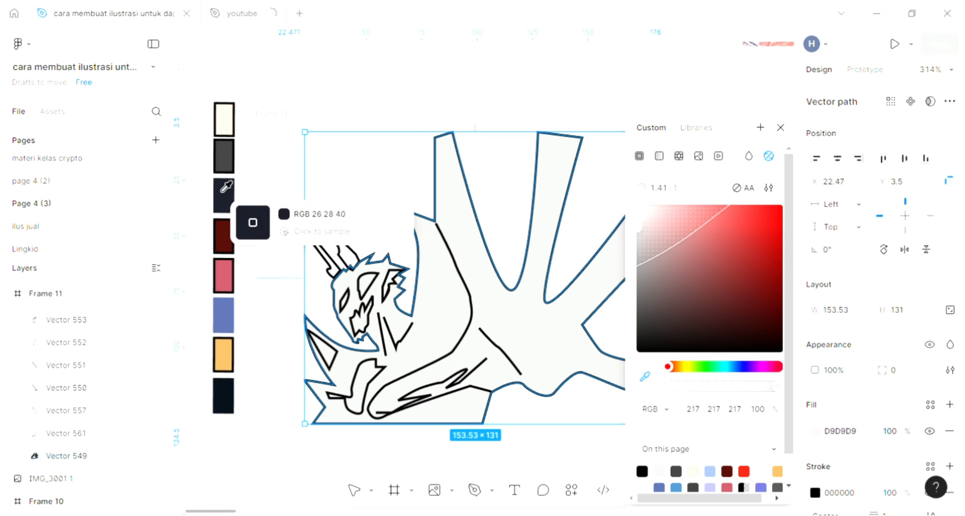
click(229, 156)
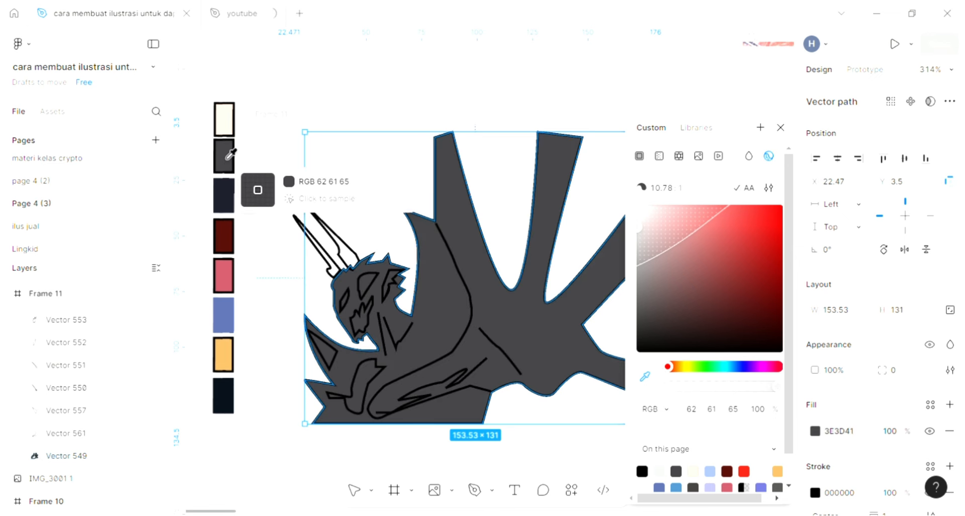
click(230, 155)
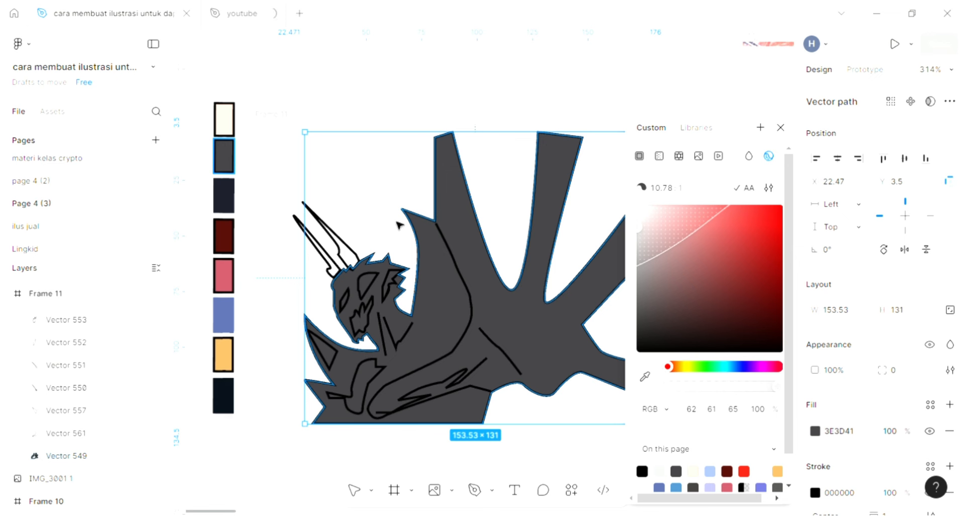
click(399, 225)
scroll(399, 226, right, 1)
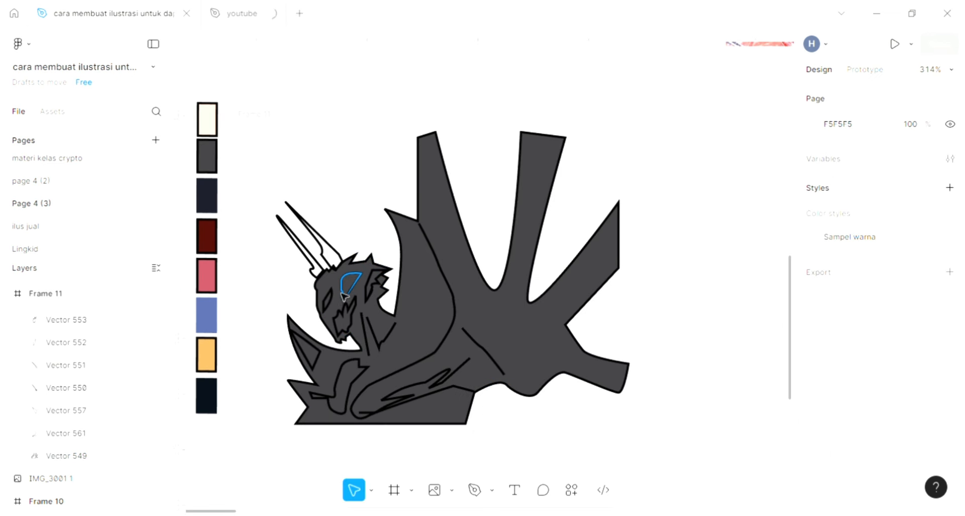
click(330, 261)
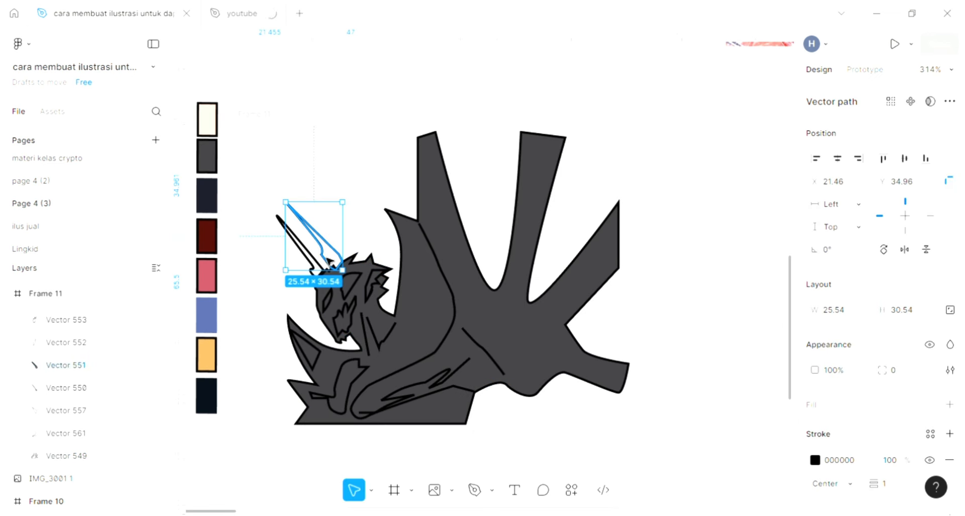
scroll(335, 266, left, 2)
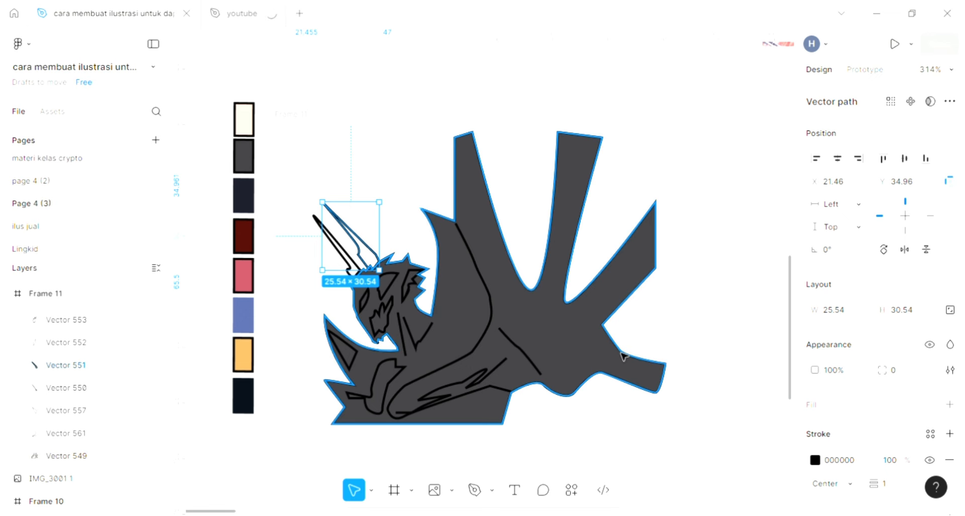
scroll(487, 332, left, 1)
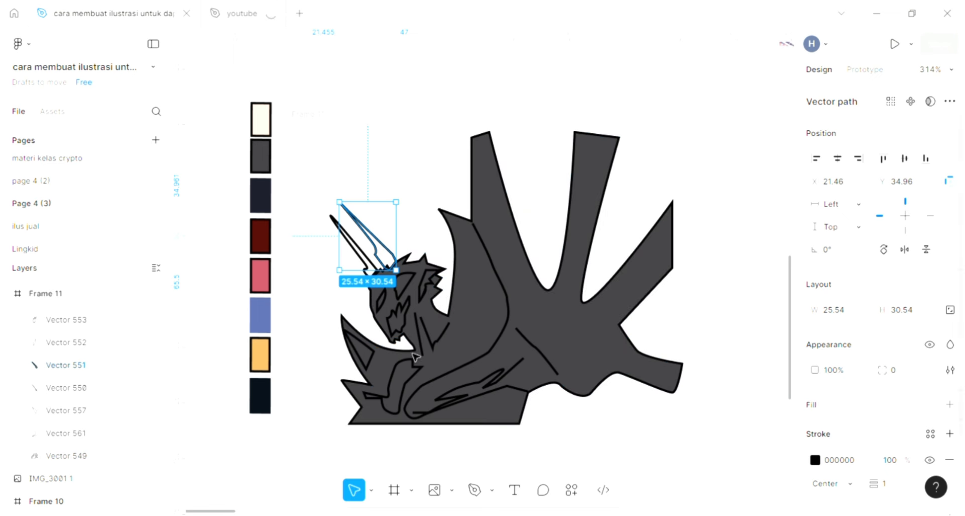
Step: Add a fill to the dragon's small left eye using the pink palette swatch, BE5362
click(381, 300)
scroll(387, 340, up, 5)
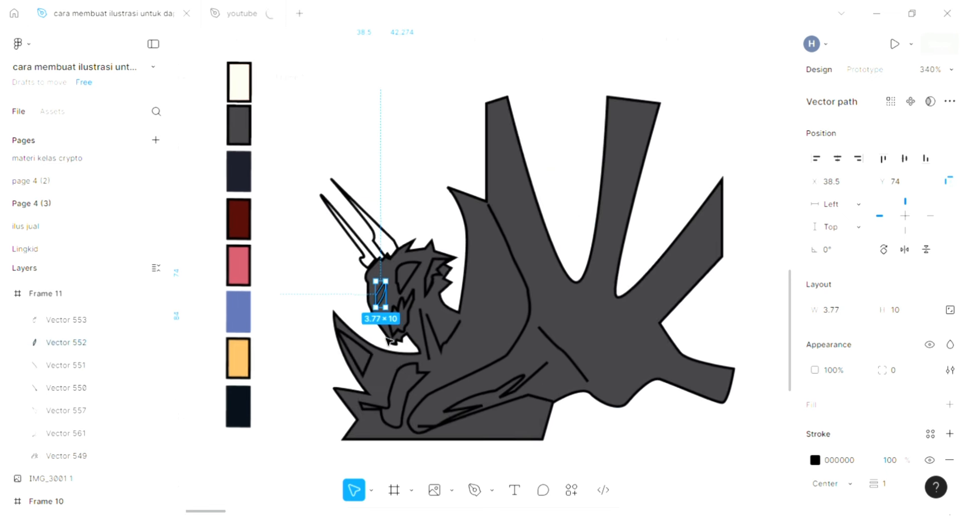
scroll(387, 341, down, 1)
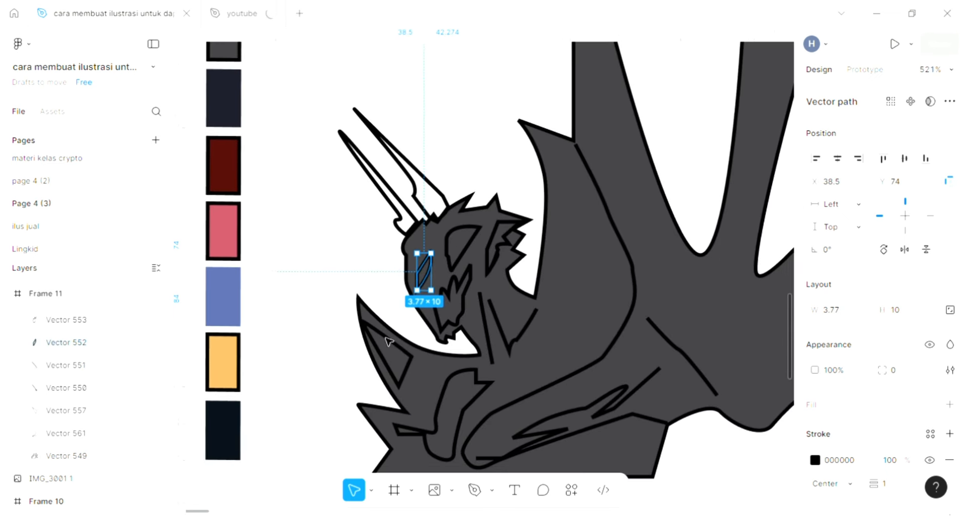
click(949, 404)
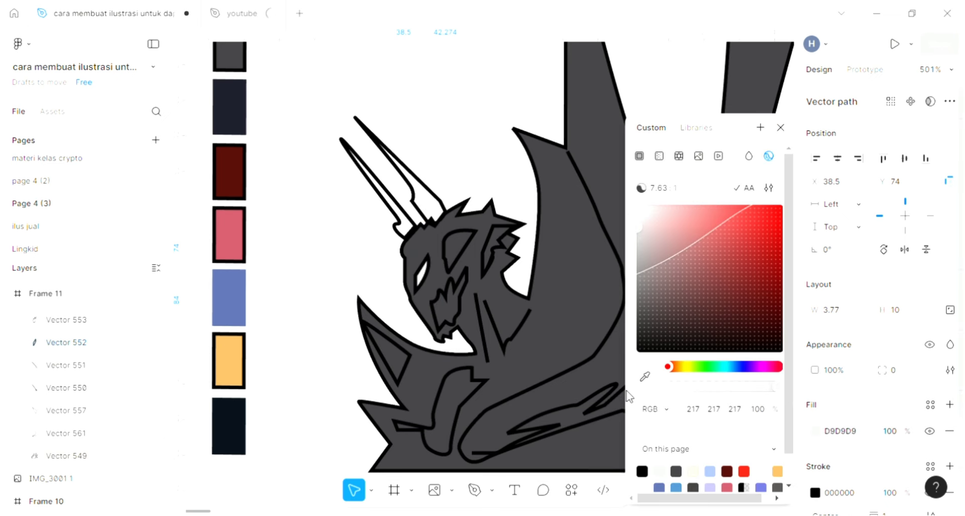
click(644, 376)
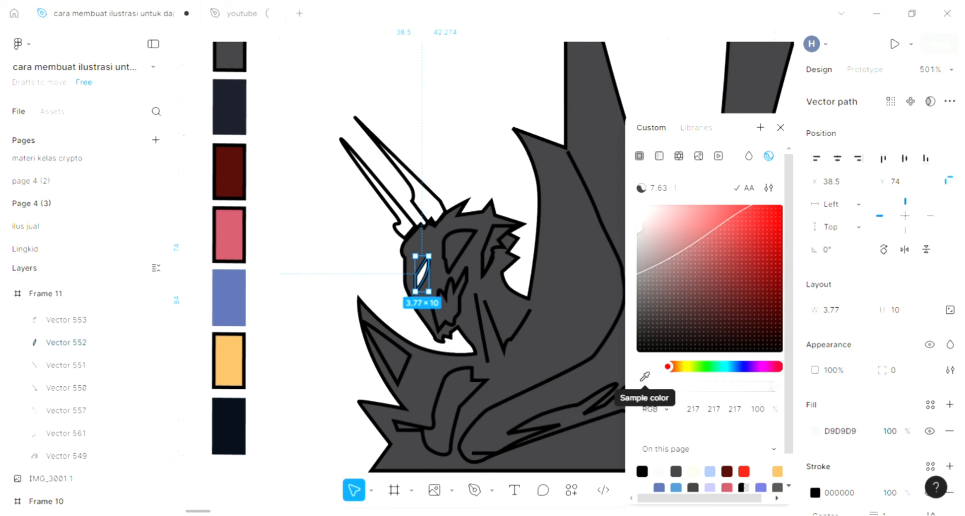
click(232, 219)
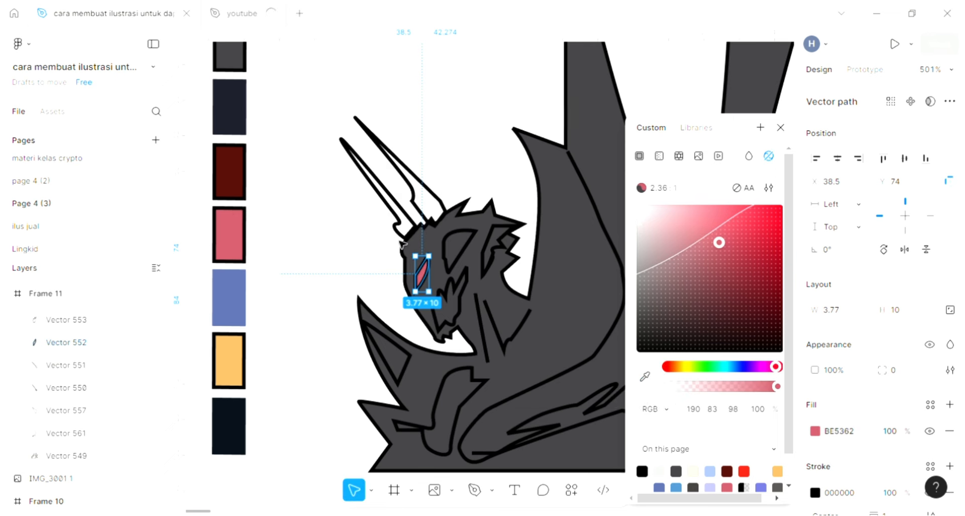
click(402, 244)
scroll(433, 263, right, 1)
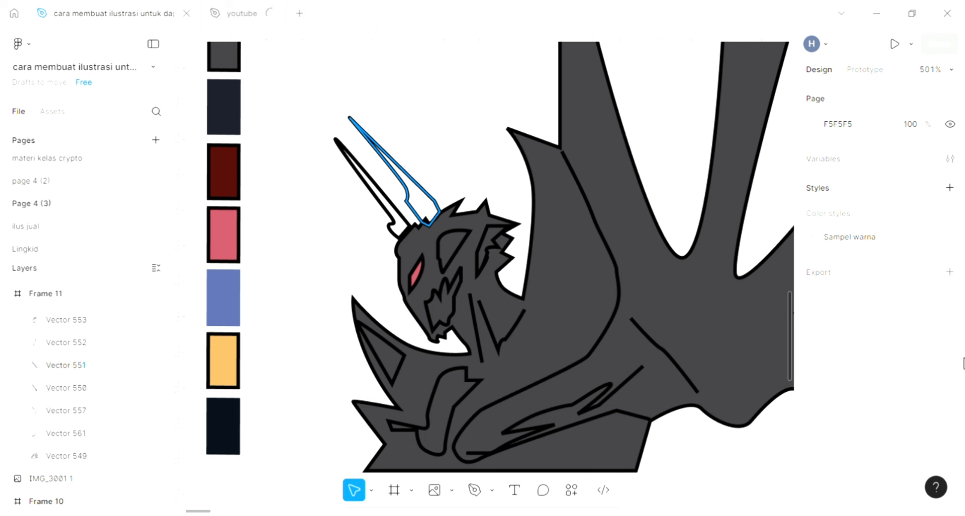
Step: Add a fill to the right horn, sampling the dark grey 3E3D41 from the dragon's body
click(382, 154)
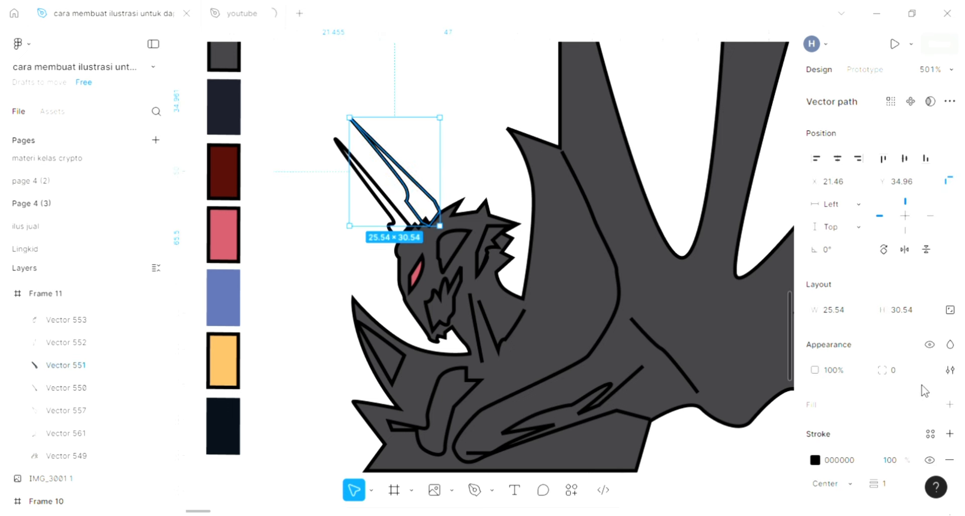
click(950, 404)
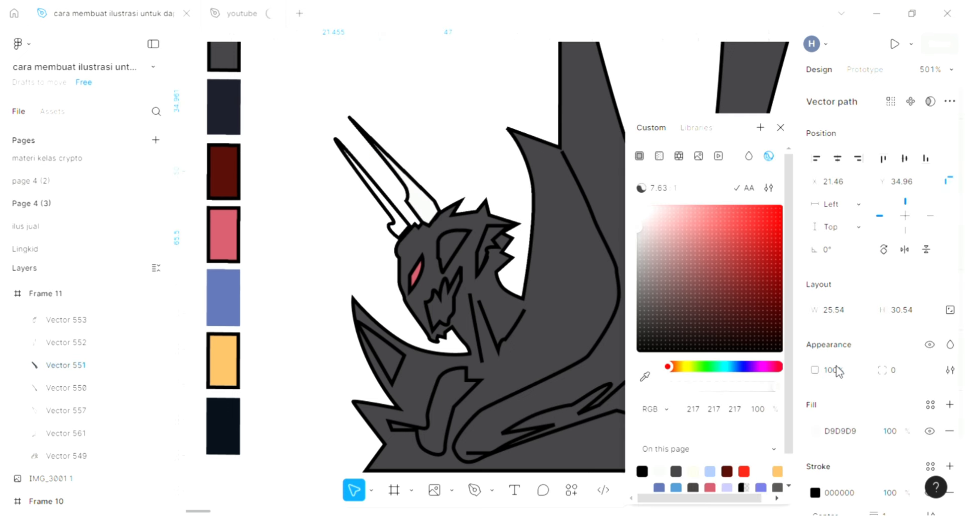
click(645, 378)
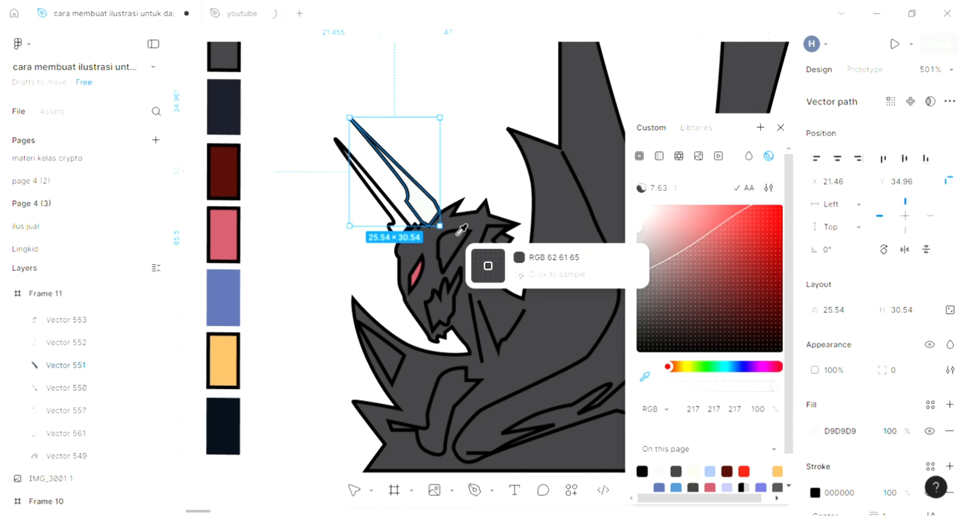
click(498, 287)
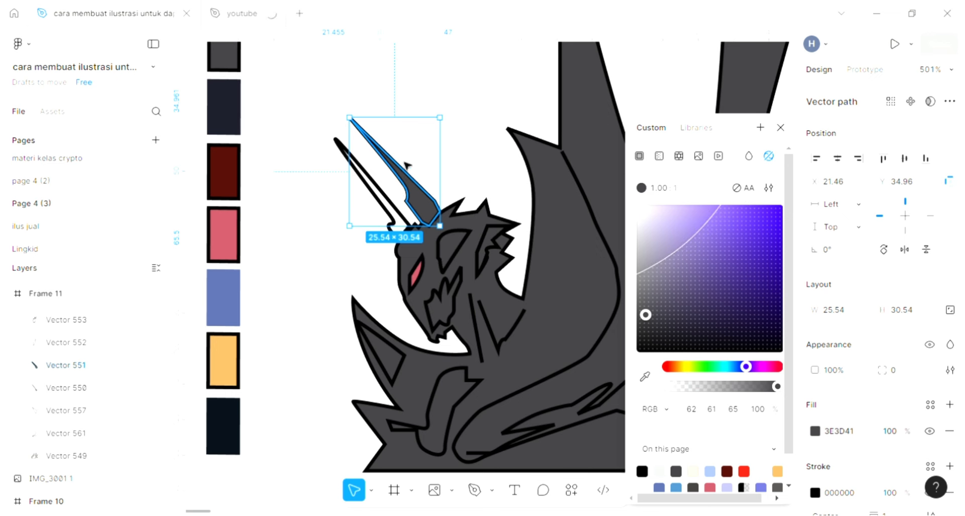
Step: Add a white FFFFFF fill to the left horn and check the anchor points of its outline
click(380, 196)
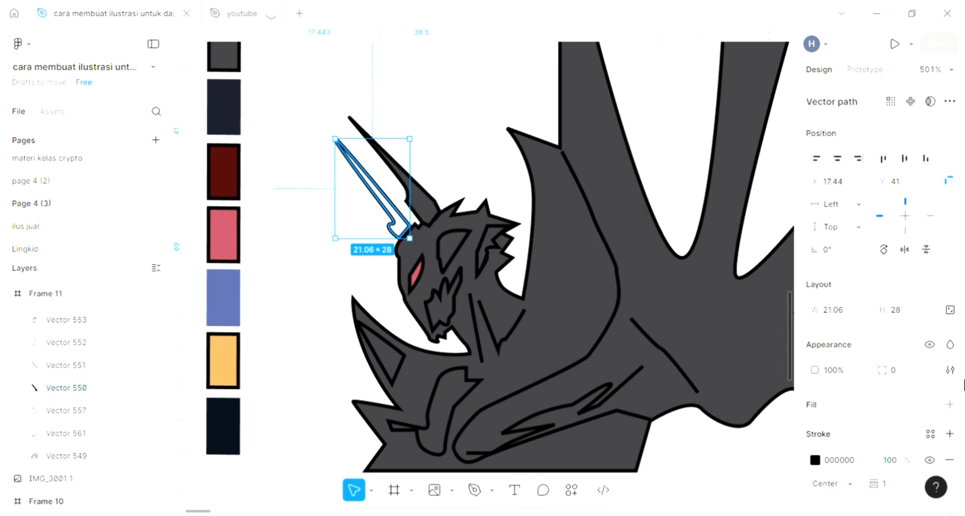
click(951, 406)
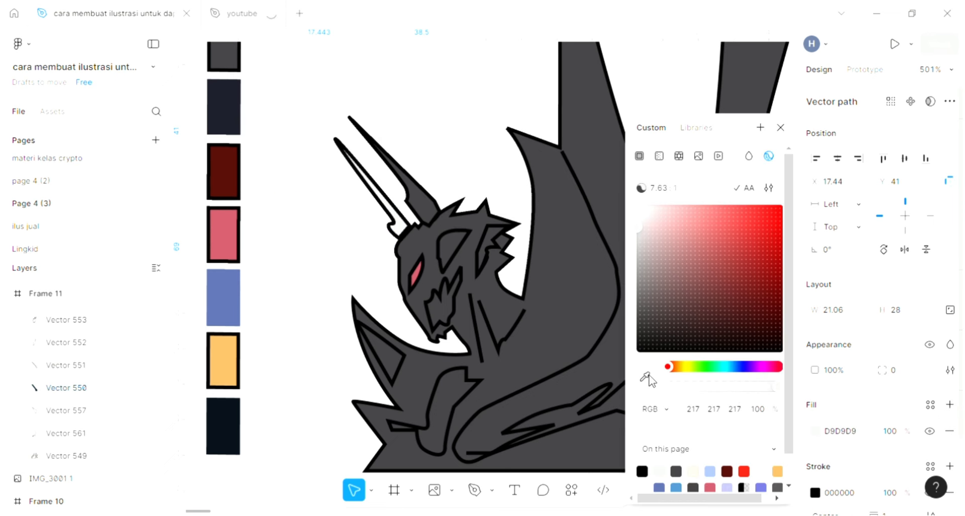
click(638, 206)
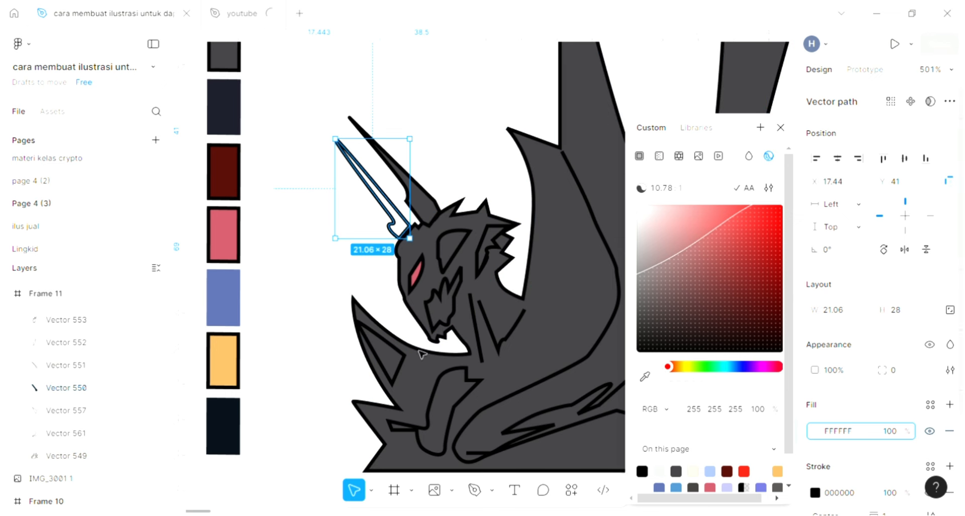
double_click(377, 191)
scroll(327, 172, up, 2)
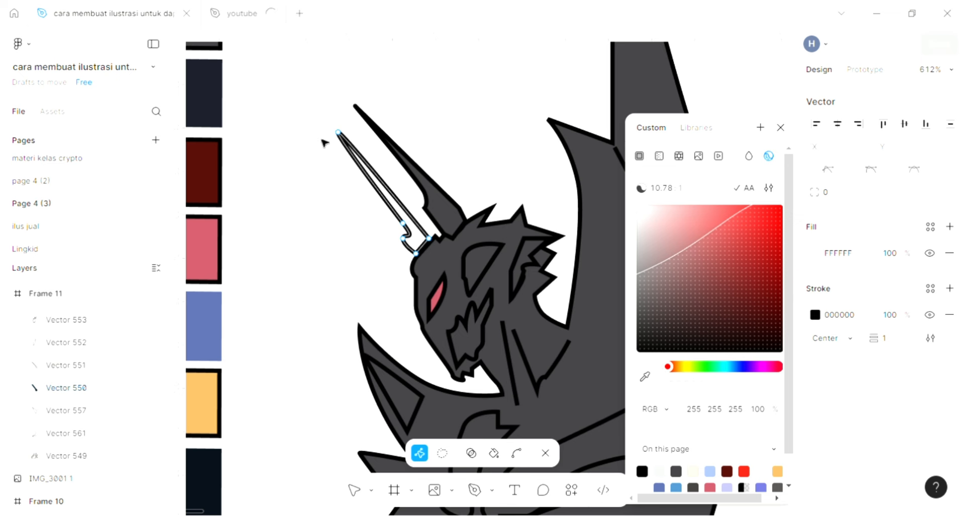
scroll(430, 253, up, 3)
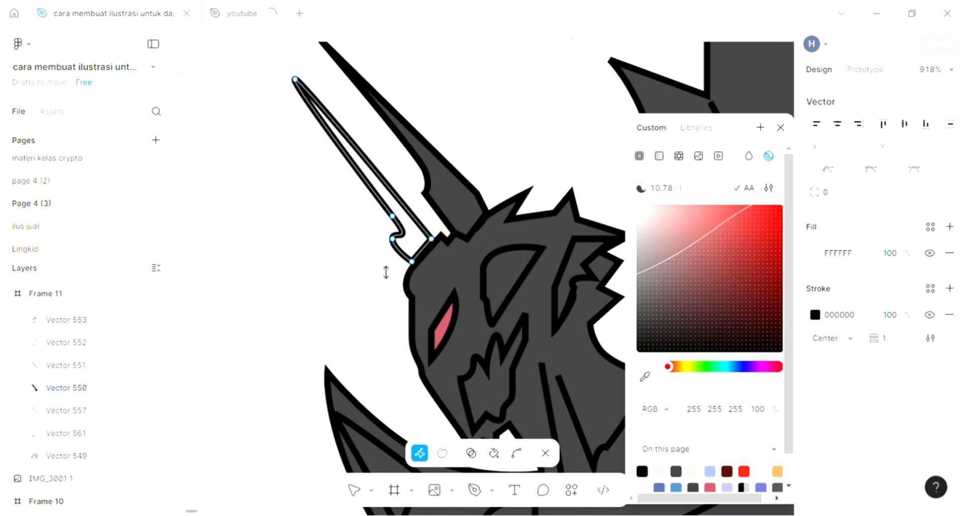
key(Escape)
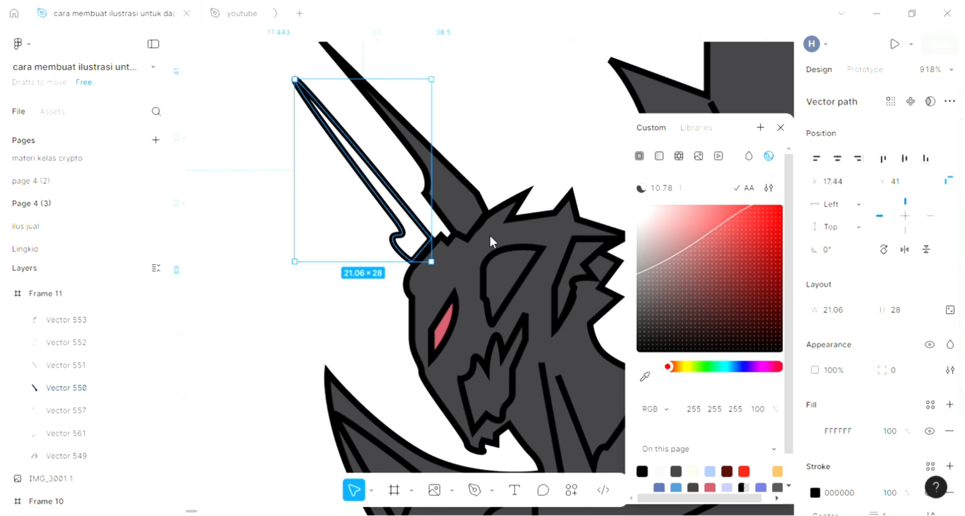
Step: Edit the left horn's path and move its lower-right base anchor to X 39.5, Y 65
scroll(417, 270, up, 5)
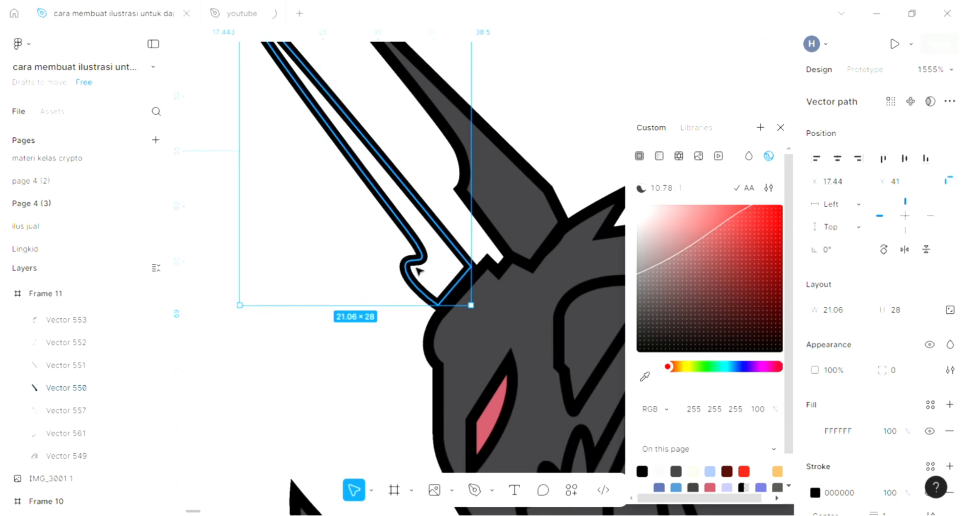
scroll(417, 270, up, 3)
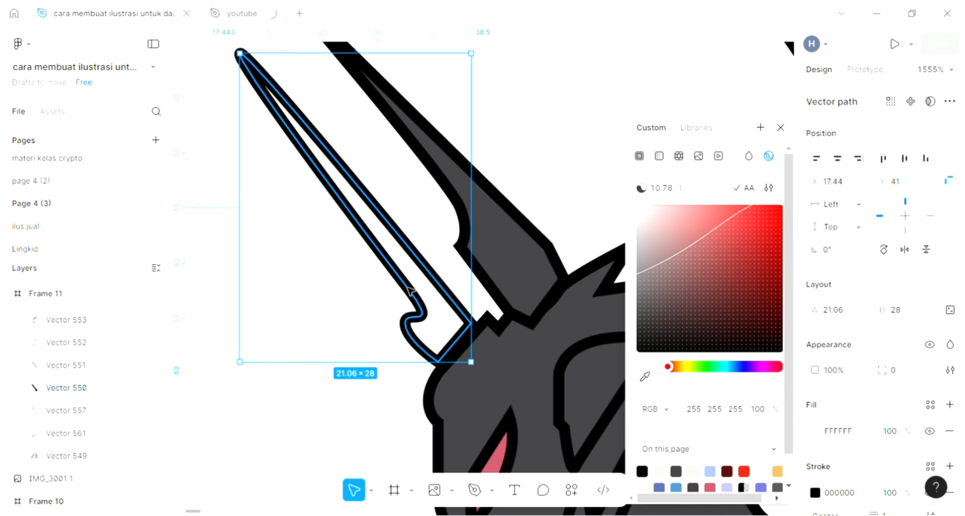
double_click(411, 290)
click(470, 324)
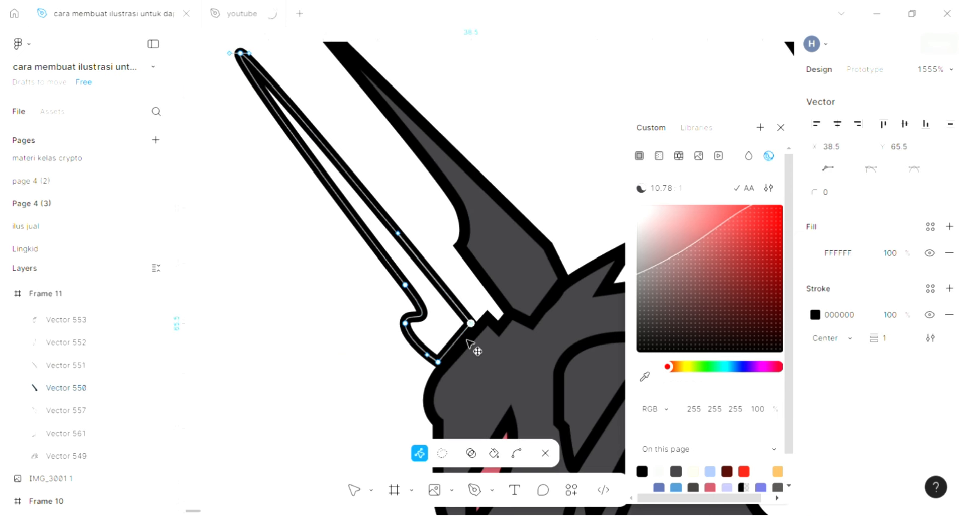
drag(470, 324, 486, 319)
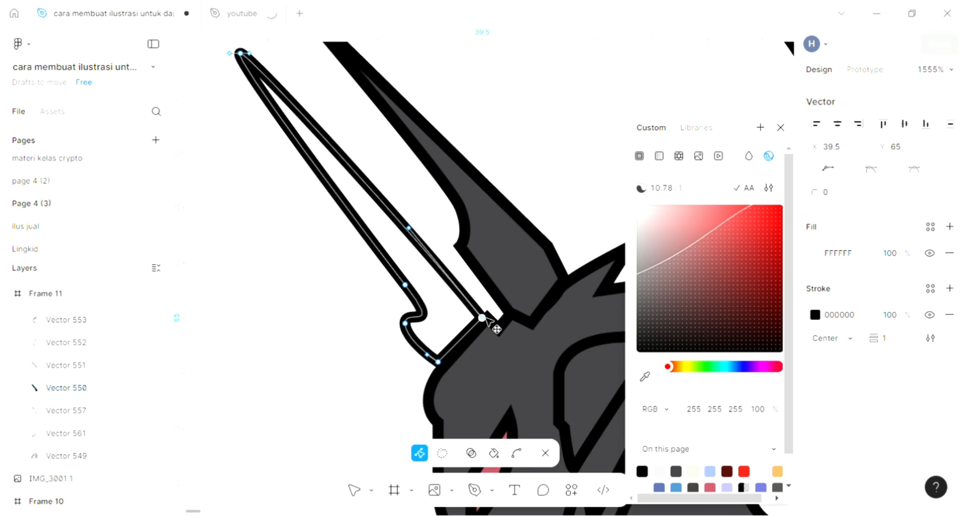
Step: Replace the left horn's white fill with a 000000 fill at 20% opacity
click(950, 227)
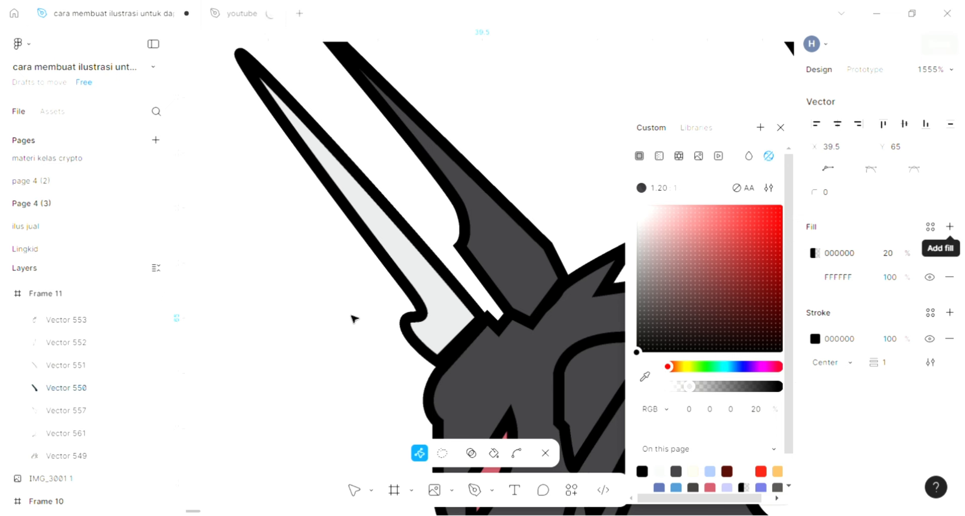
key(Escape)
scroll(417, 321, down, 6)
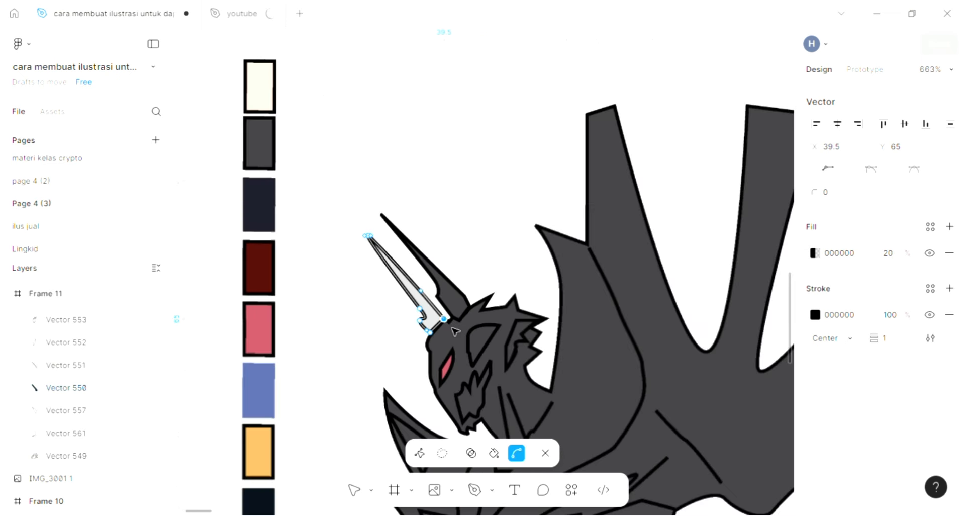
Step: Fill the left horn with the dark grey RGB 62 61 65 sampled from the dragon's body and finish editing its path
scroll(455, 331, down, 1)
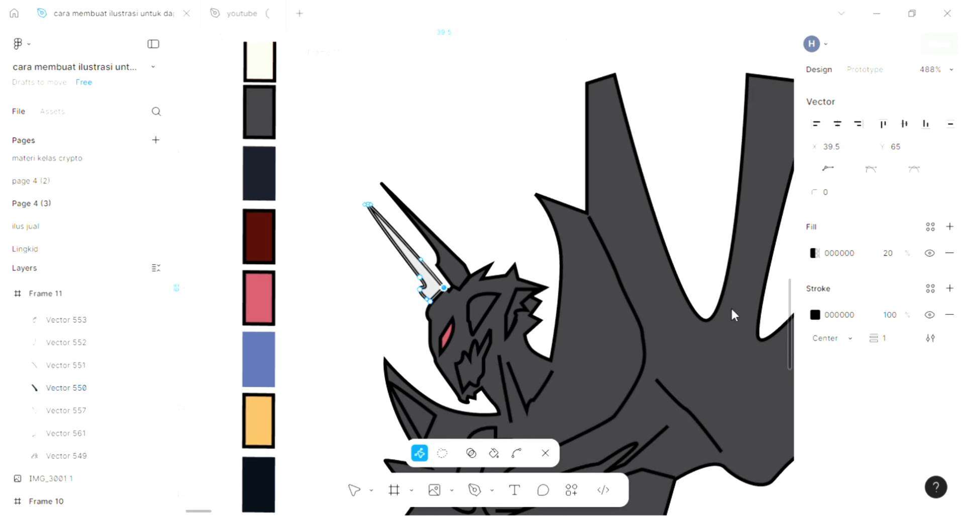
key(i)
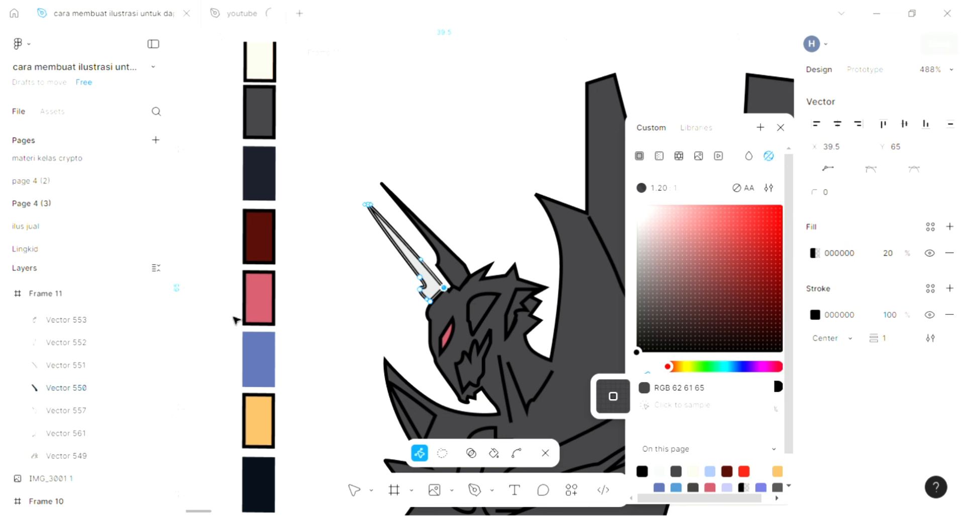
click(492, 385)
key(Escape)
key(Escape)
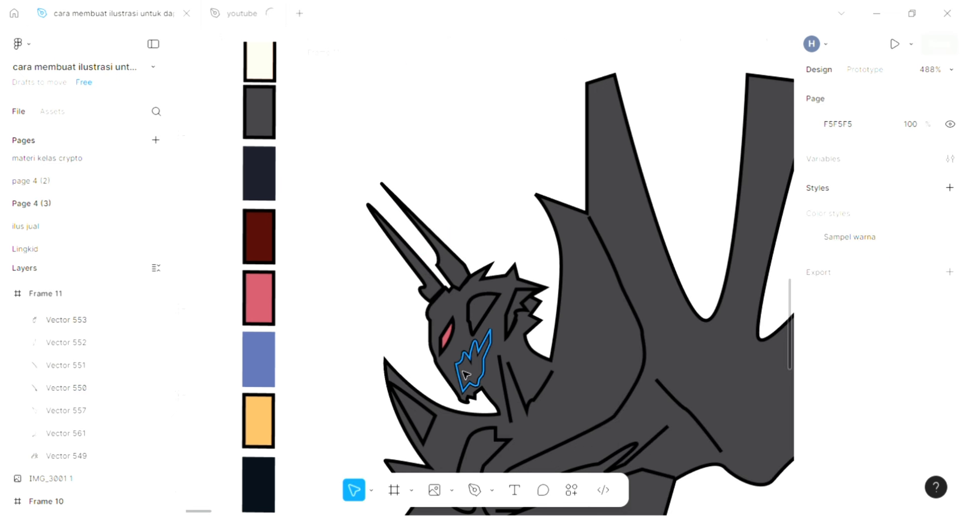
Step: Add a light D9D9D9 fill to the jagged mouth shape on the dragon's head
scroll(808, 323, down, 2)
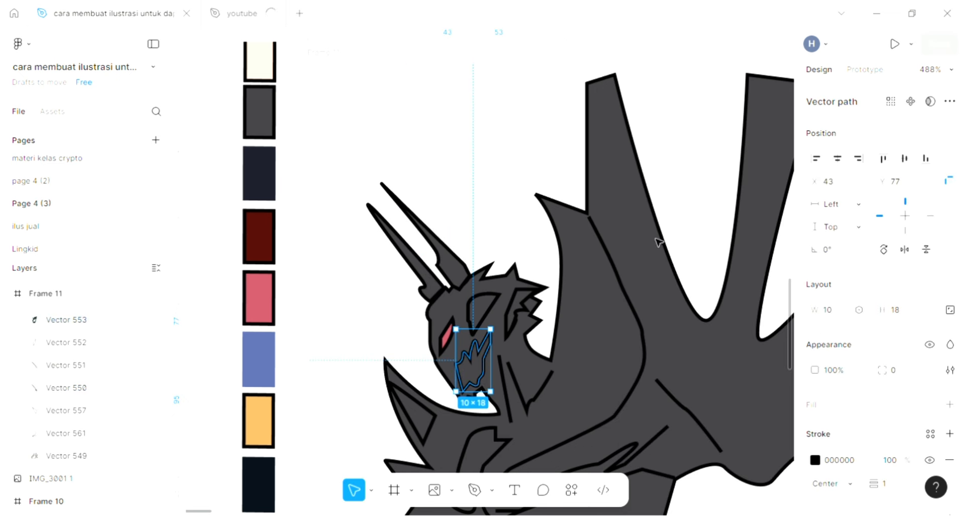
scroll(679, 262, down, 1)
click(949, 322)
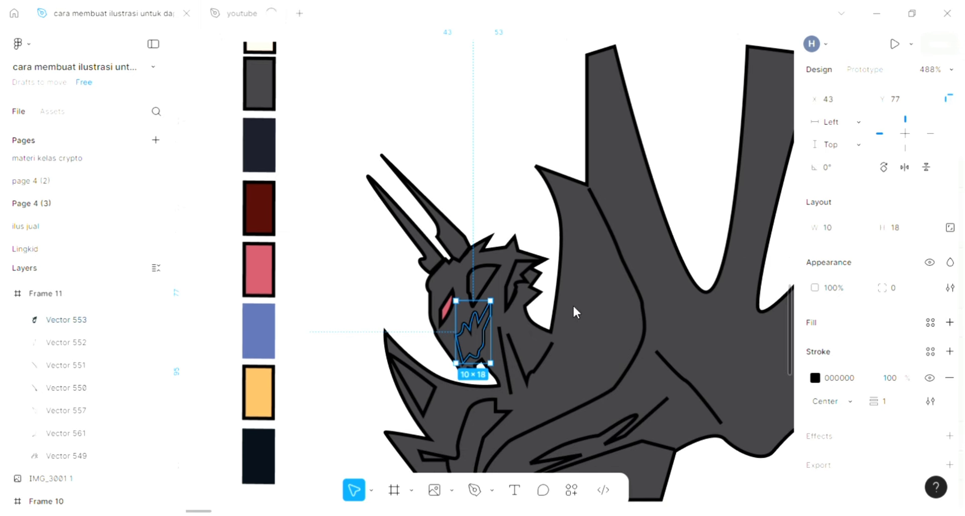
key(i)
scroll(330, 76, up, 1)
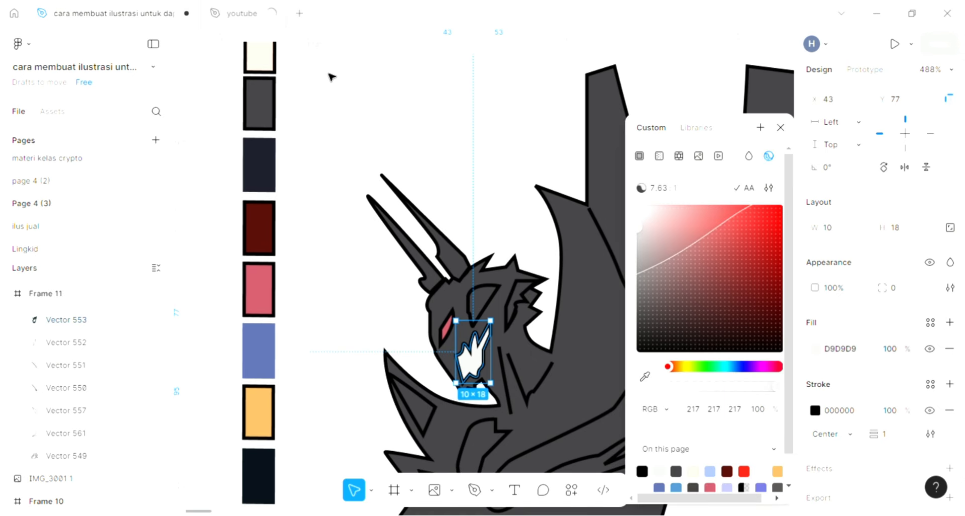
click(307, 60)
Step: Change the background fill of Frame 11 from solid to a linear gradient running from pink EF9AB4 to 895867
scroll(306, 60, right, 1)
scroll(306, 60, down, 2)
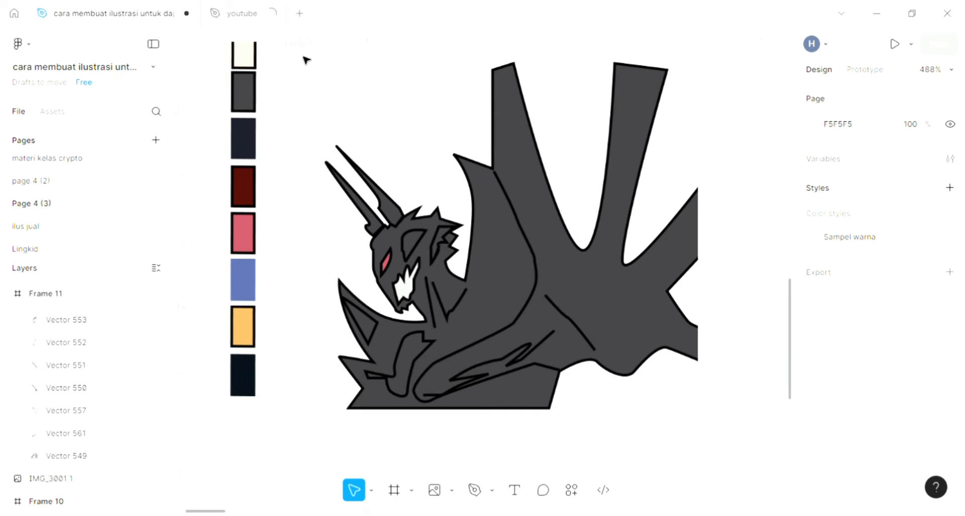
click(330, 92)
scroll(556, 254, up, 1)
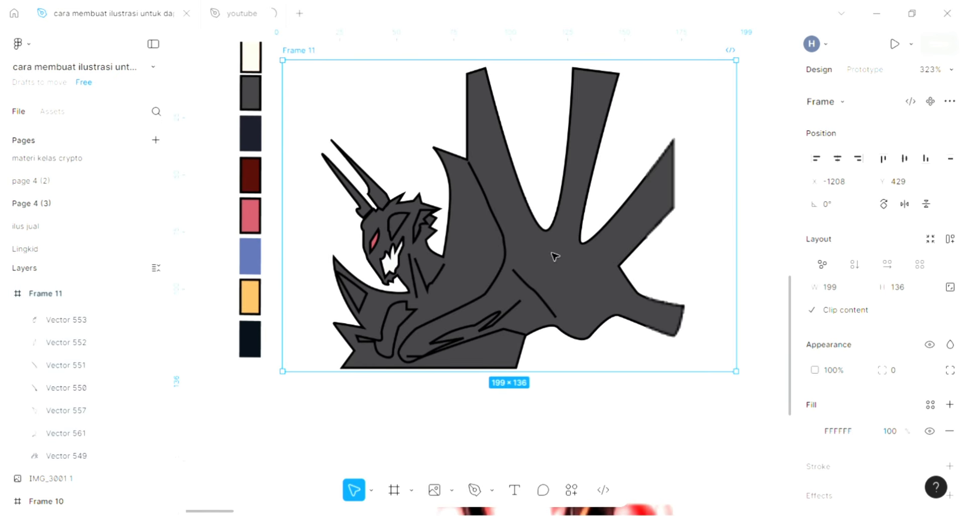
scroll(666, 329, down, 1)
scroll(665, 329, up, 2)
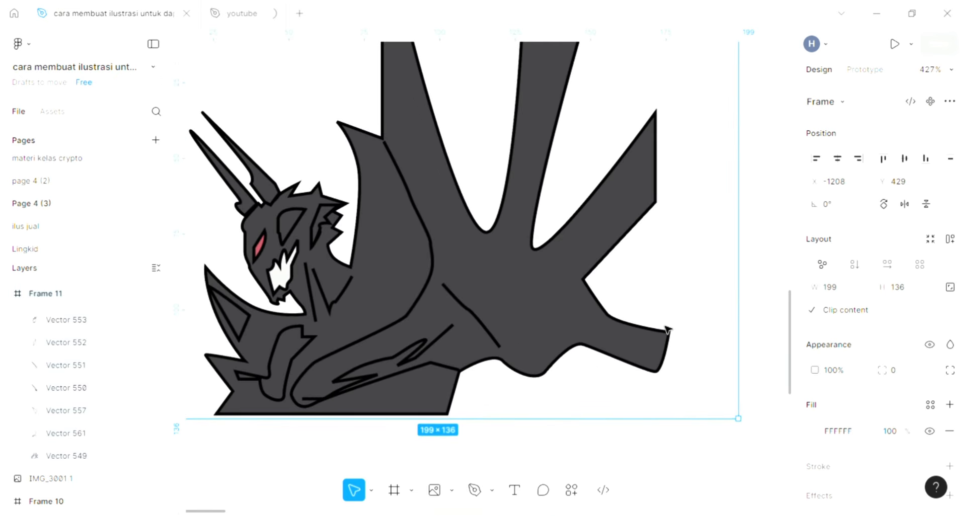
click(817, 433)
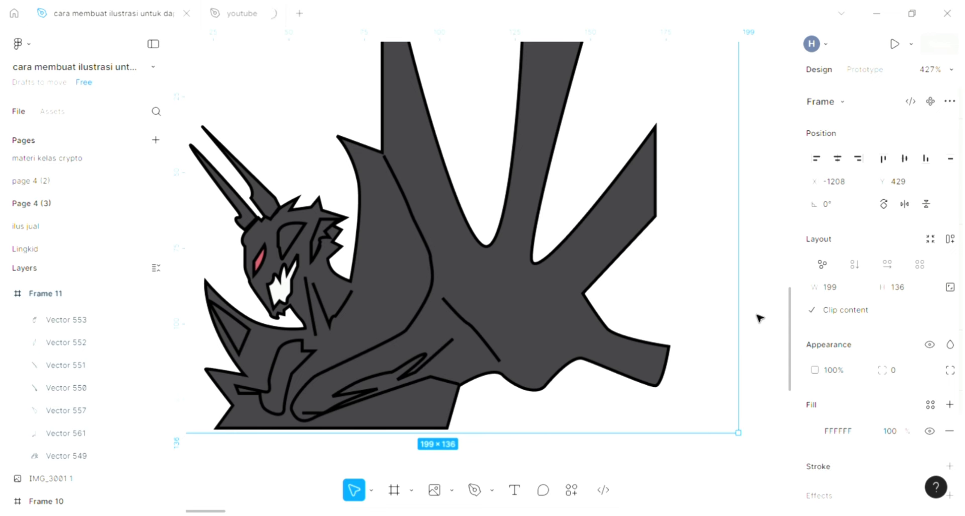
drag(695, 230, 688, 213)
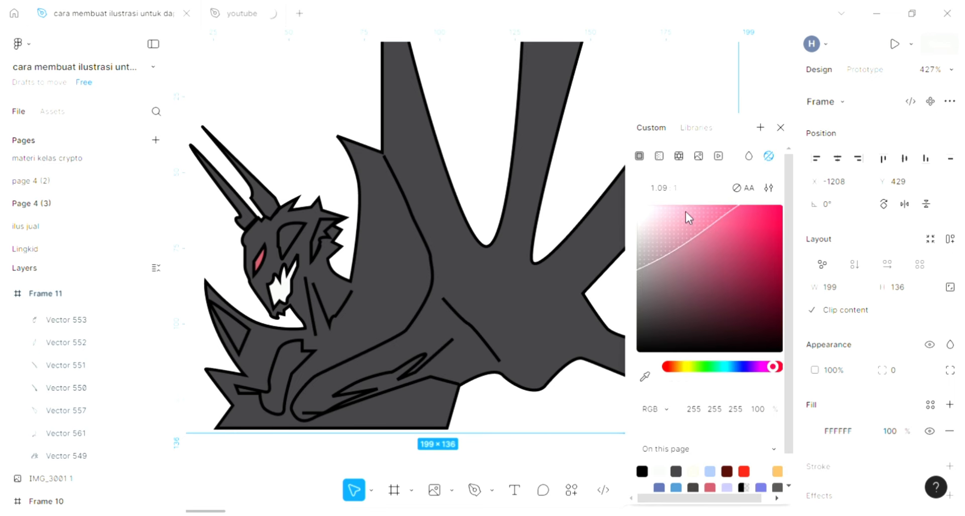
click(659, 155)
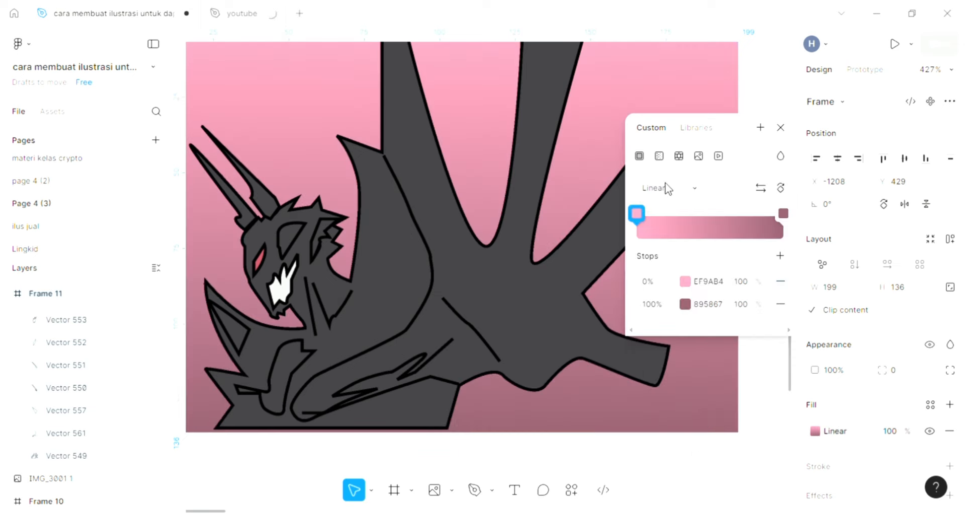
Step: Try orange, green and blue hues for the gradient's 0% stop and settle on a light cyan
click(686, 281)
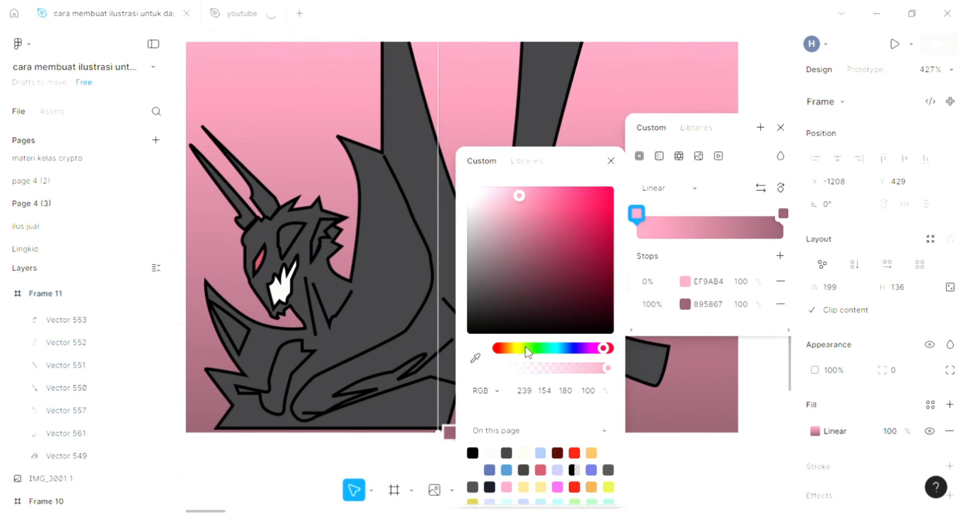
click(503, 348)
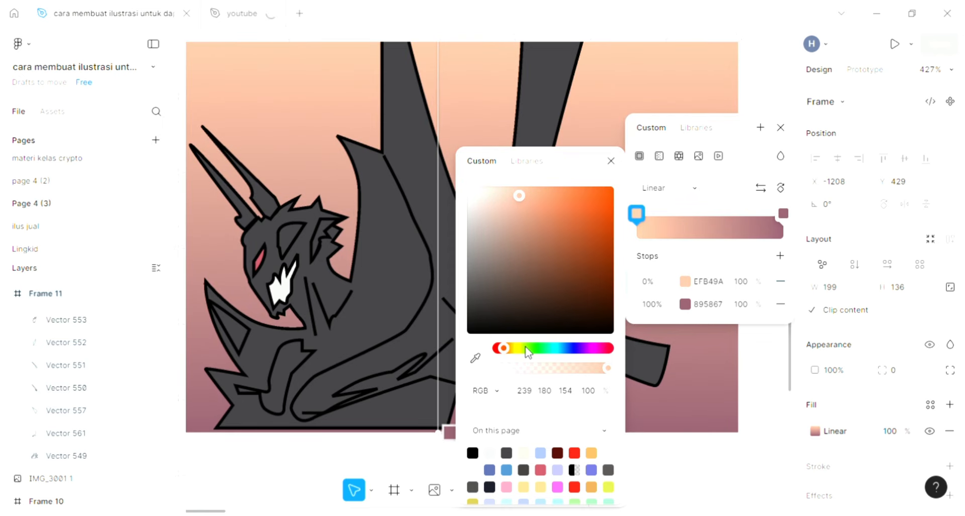
click(566, 348)
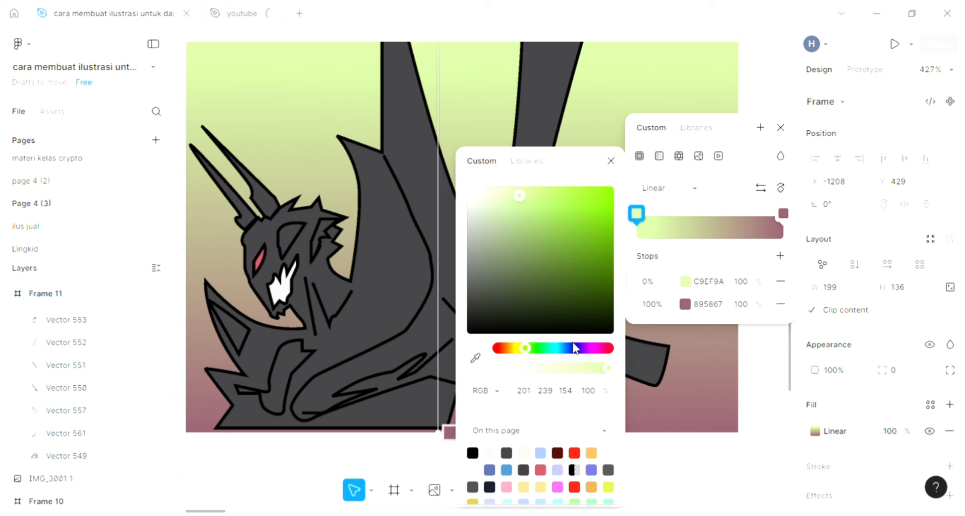
click(566, 348)
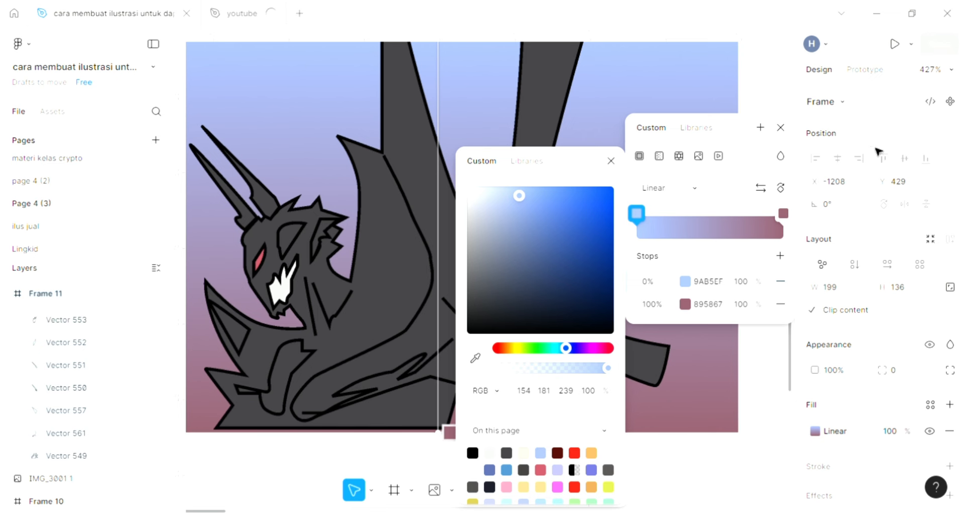
key(Escape)
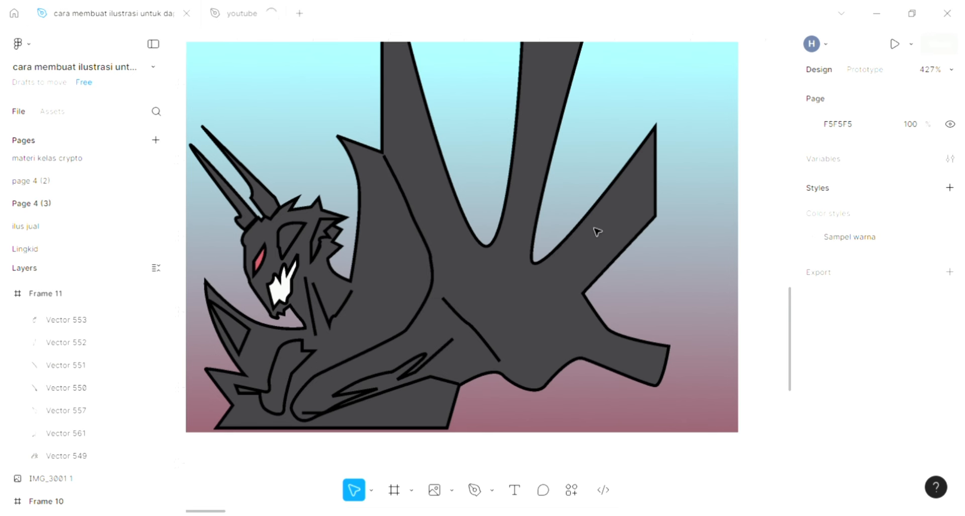
Step: Add a fill to the rounded triangular shape beside the eye, sampling the dark navy RGB 26 28 40 from the palette
scroll(597, 231, left, 5)
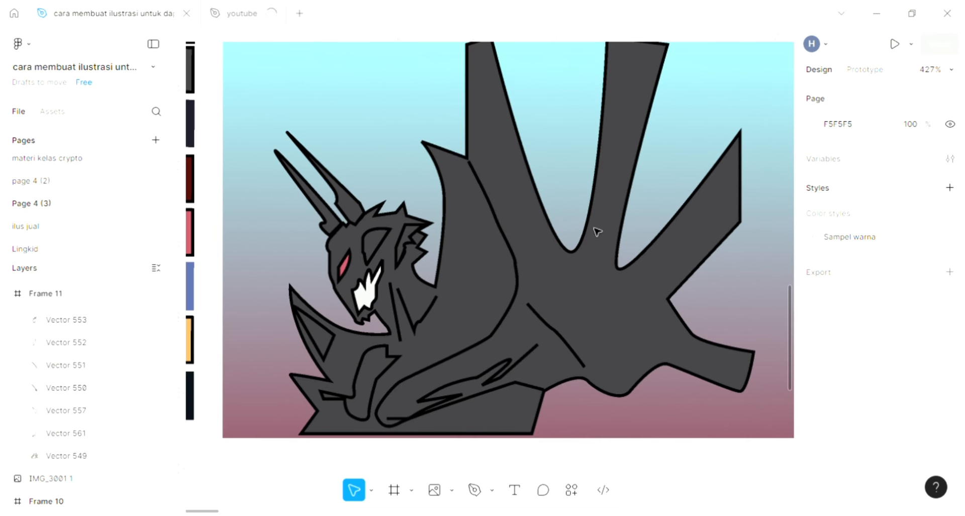
scroll(597, 231, up, 3)
ctrl+scroll(521, 314, down, 2)
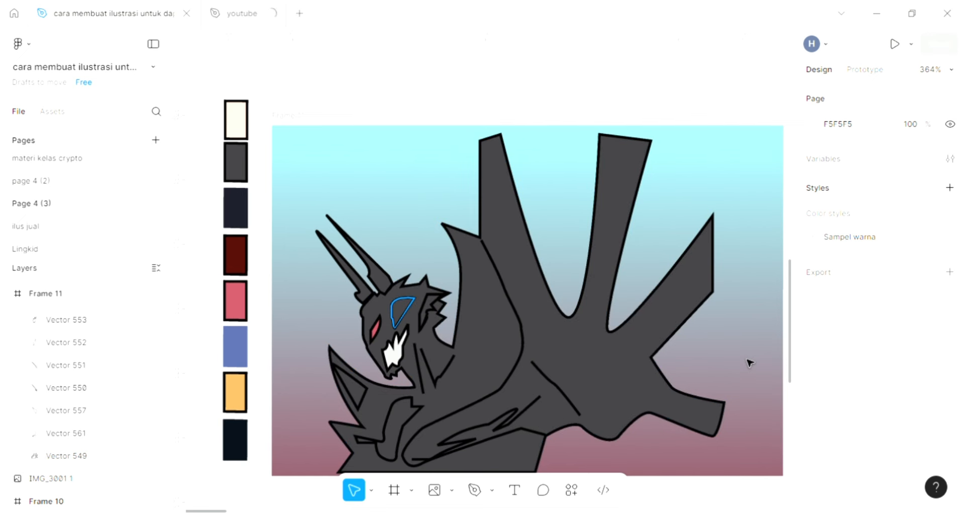
key(Escape)
scroll(749, 362, down, 1)
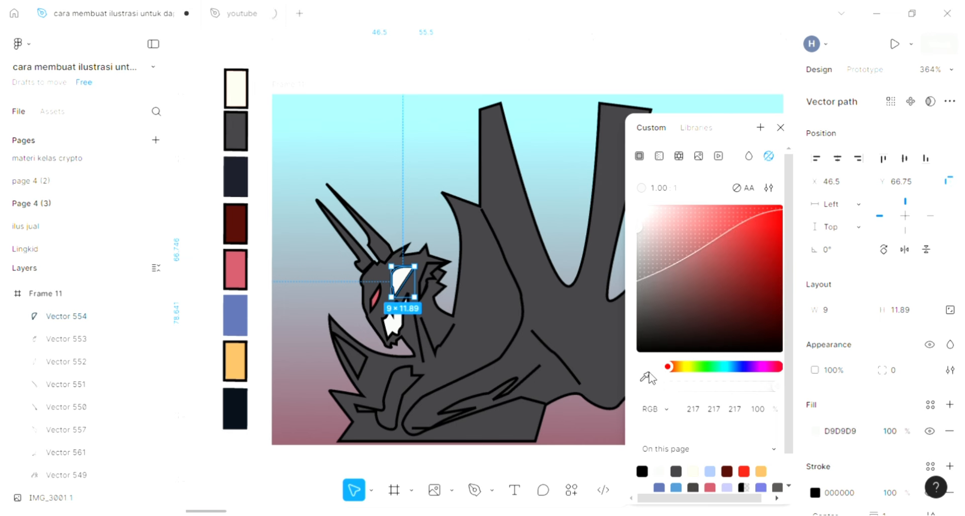
click(645, 376)
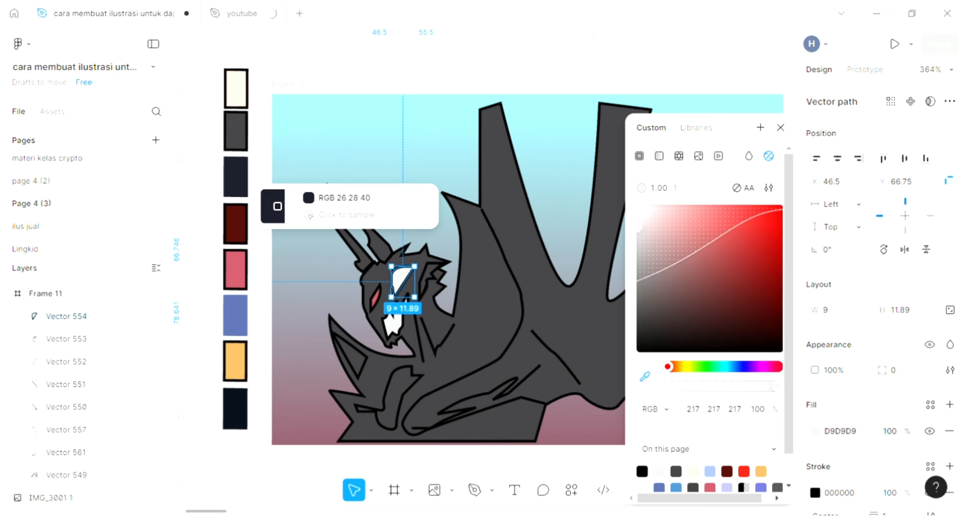
click(241, 178)
Step: Fill the jagged shape at the back of the head with the 1A1C28 navy sampled from the neighbouring head shape
scroll(450, 306, up, 2)
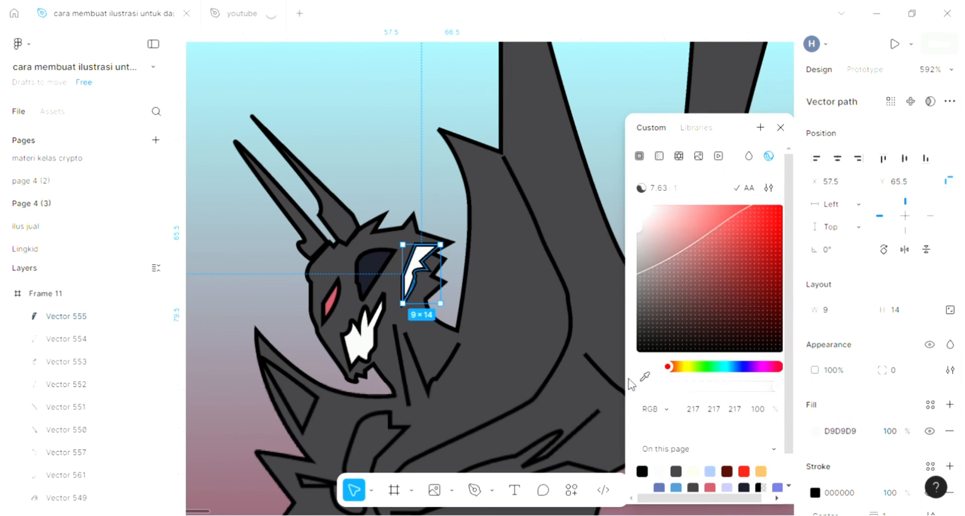
click(644, 377)
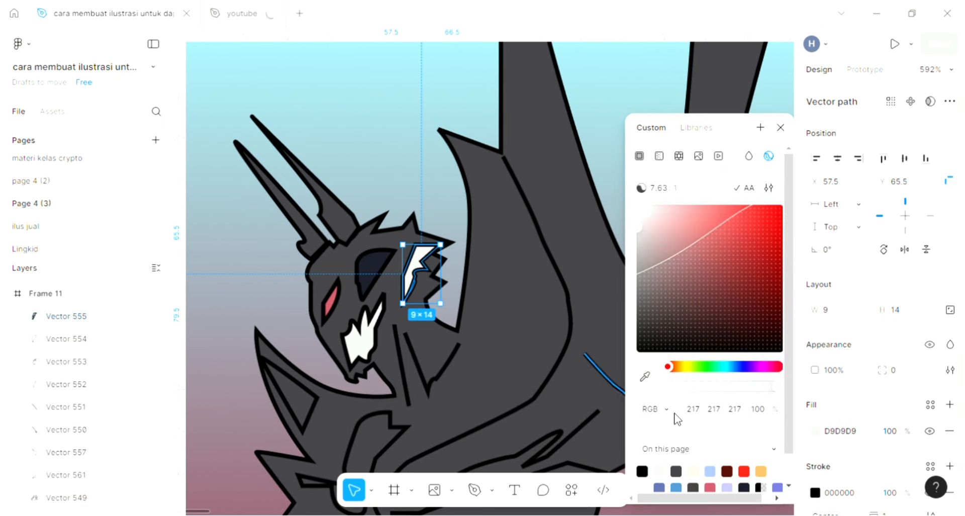
click(644, 377)
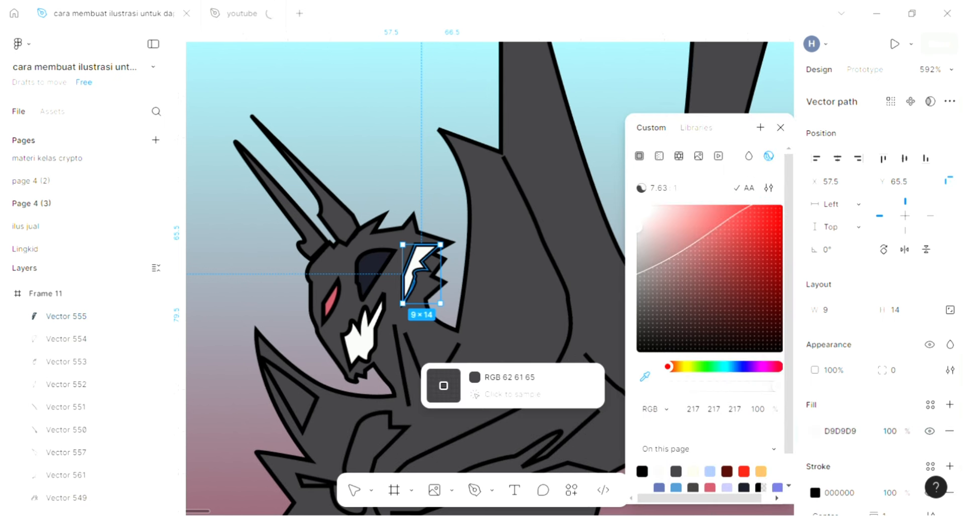
click(374, 264)
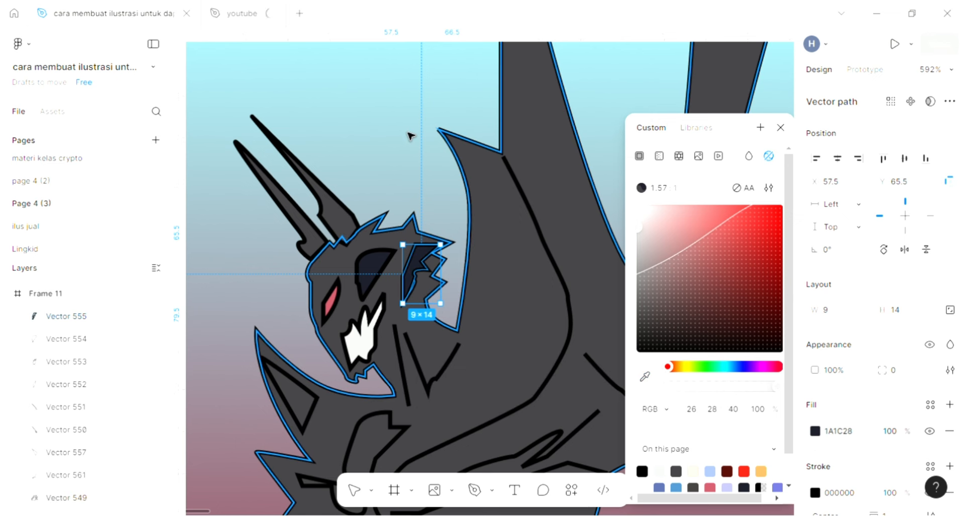
click(410, 136)
Step: Add a fill to the triangle inside the curved spike below the head, sampling the dark navy from the palette
scroll(466, 196, down, 4)
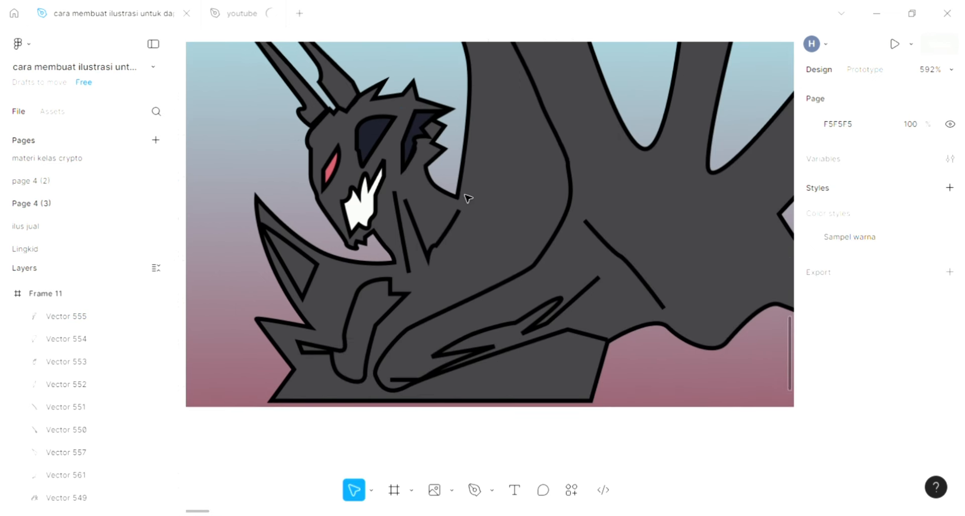
scroll(467, 196, down, 2)
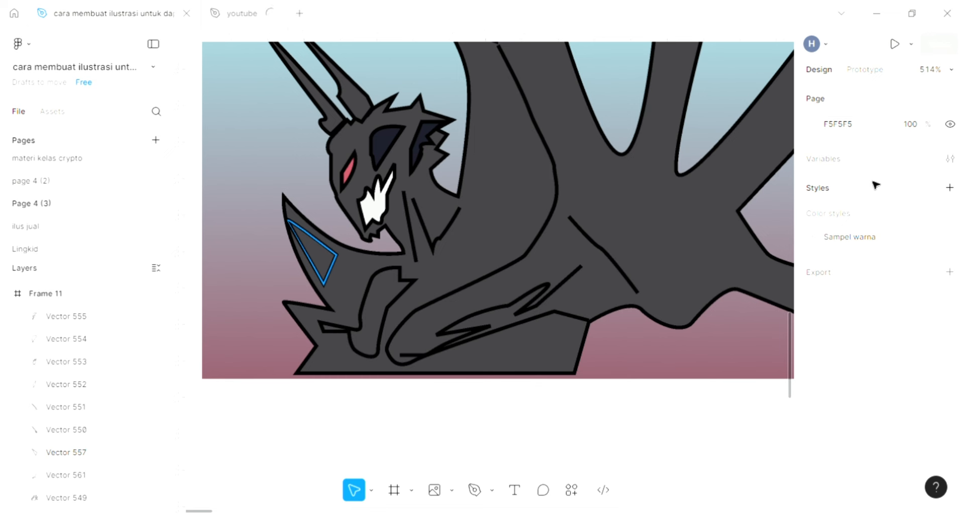
click(311, 249)
scroll(515, 199, left, 2)
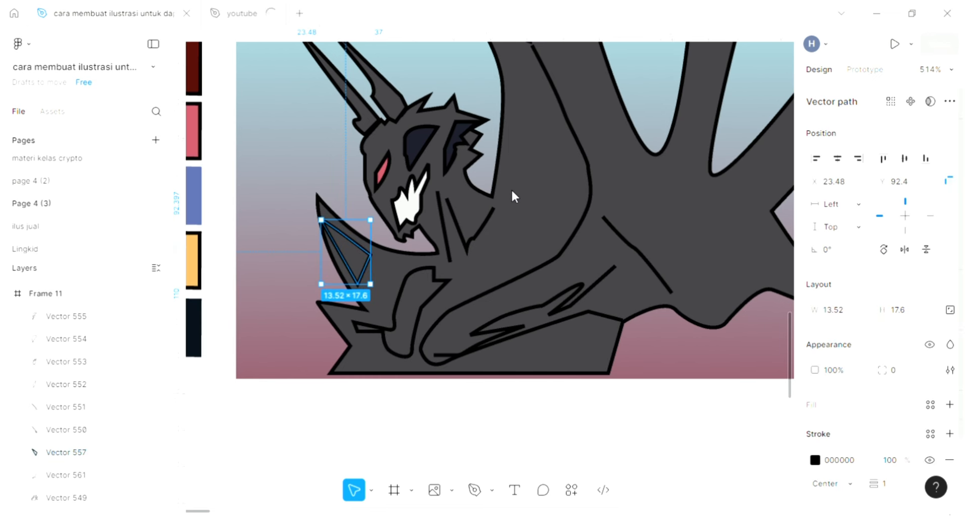
key(i)
scroll(517, 196, up, 3)
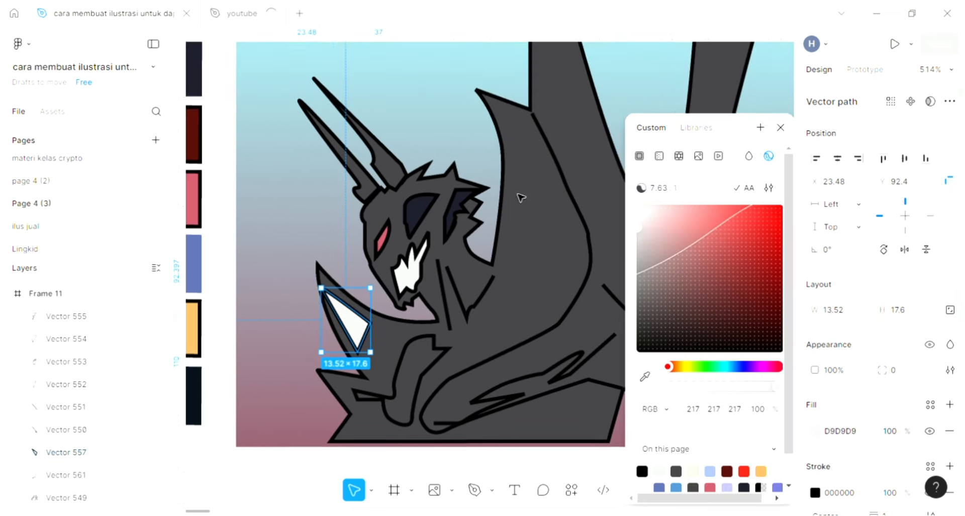
click(646, 377)
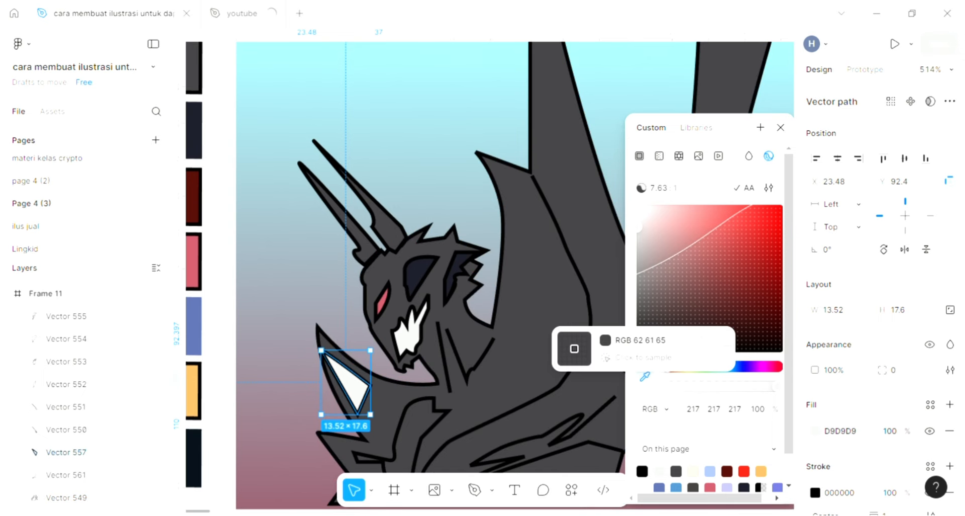
click(194, 130)
click(261, 191)
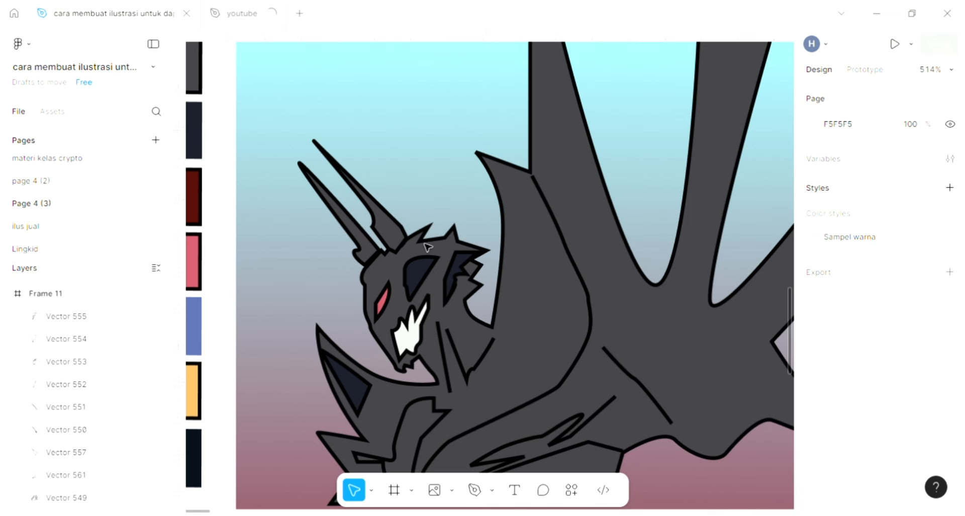
Step: Fill the curved shape beside the front leg with the 1A1C28 navy sampled from the spike's triangle
scroll(407, 320, down, 1)
scroll(424, 358, down, 5)
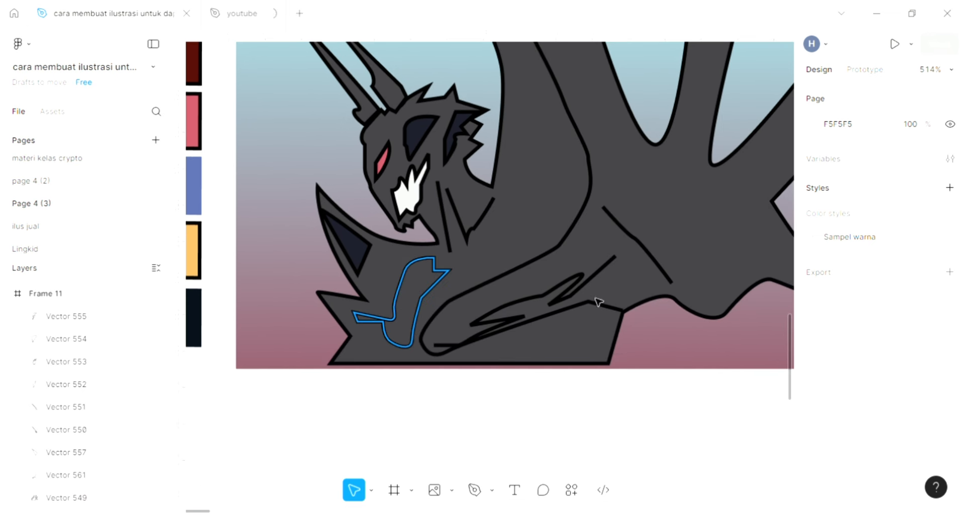
click(400, 282)
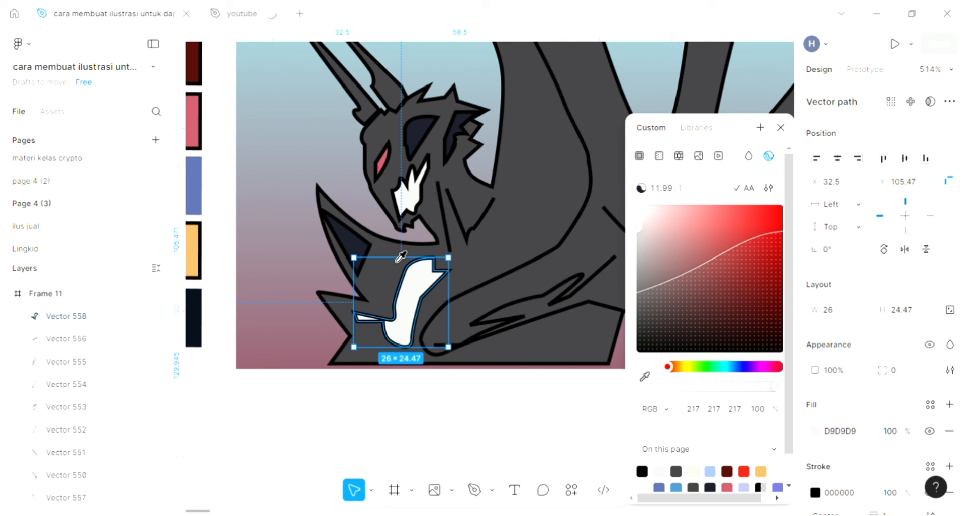
click(366, 236)
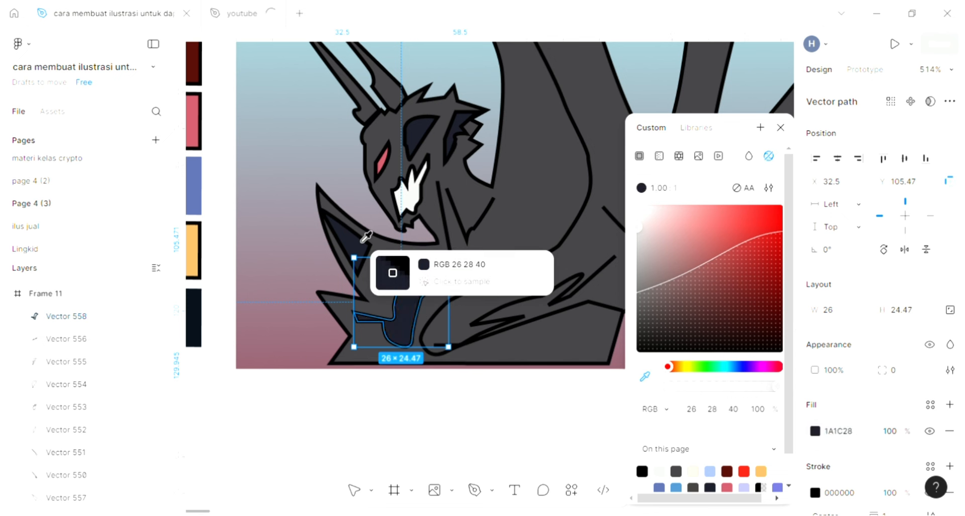
click(262, 152)
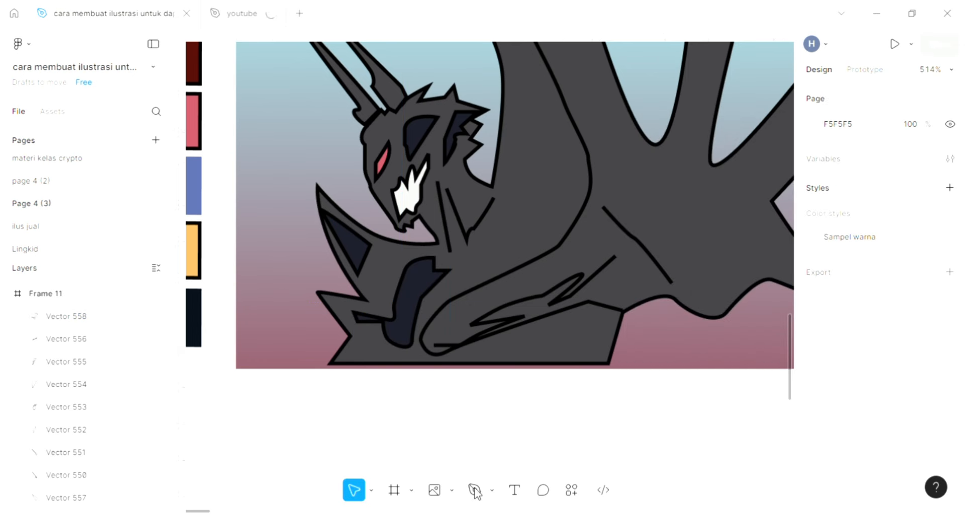
Step: Draw a narrow wavy V-shaped line about 25 × 56 inside the first wing finger with the Pen tool
key(p)
scroll(544, 299, up, 2)
scroll(543, 299, right, 3)
scroll(532, 237, up, 1)
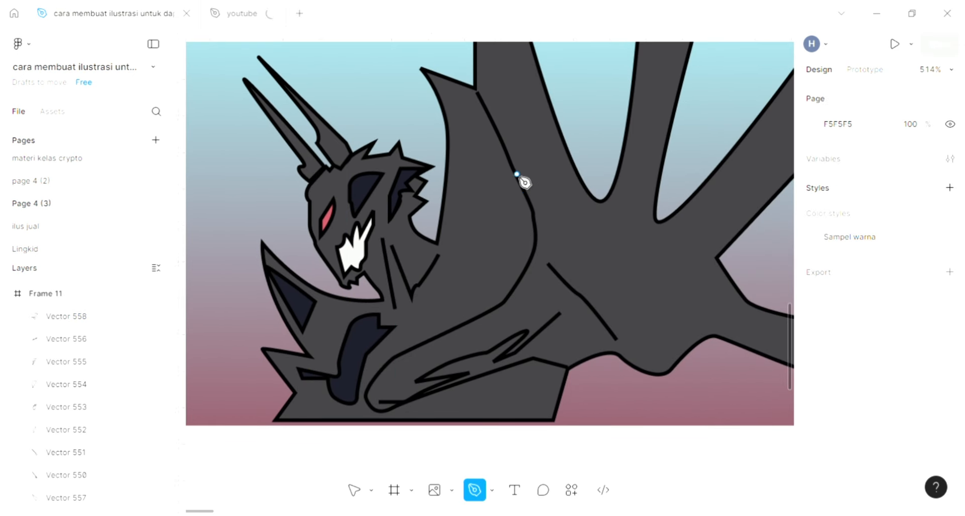
scroll(524, 182, up, 2)
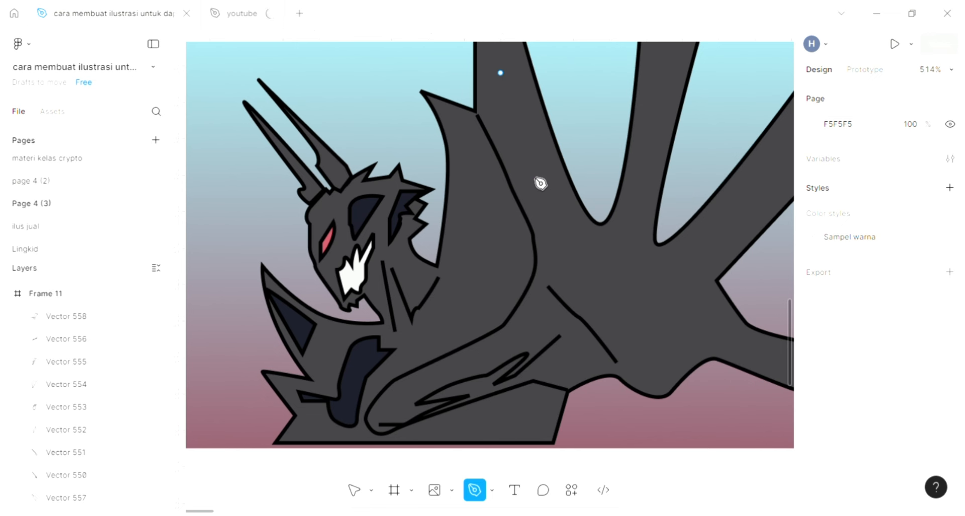
click(573, 252)
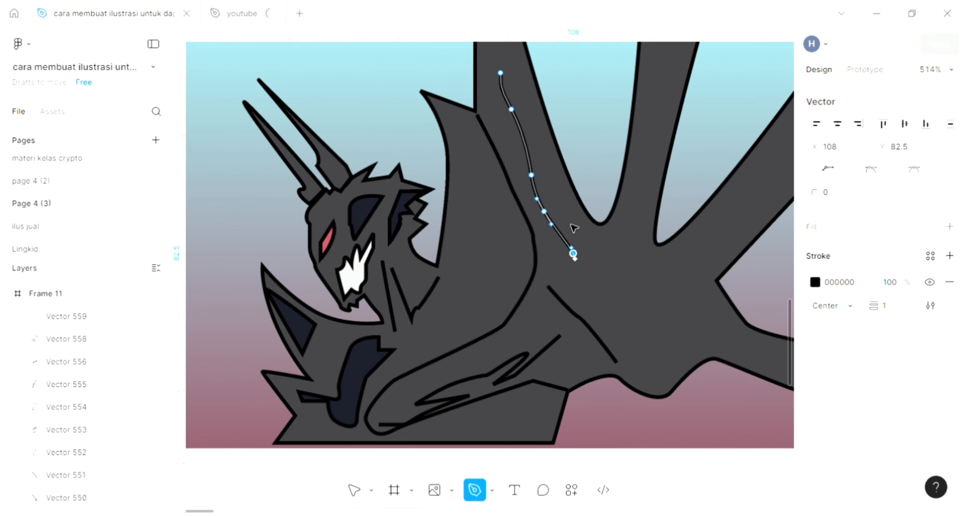
click(591, 277)
drag(573, 229, 530, 105)
click(517, 73)
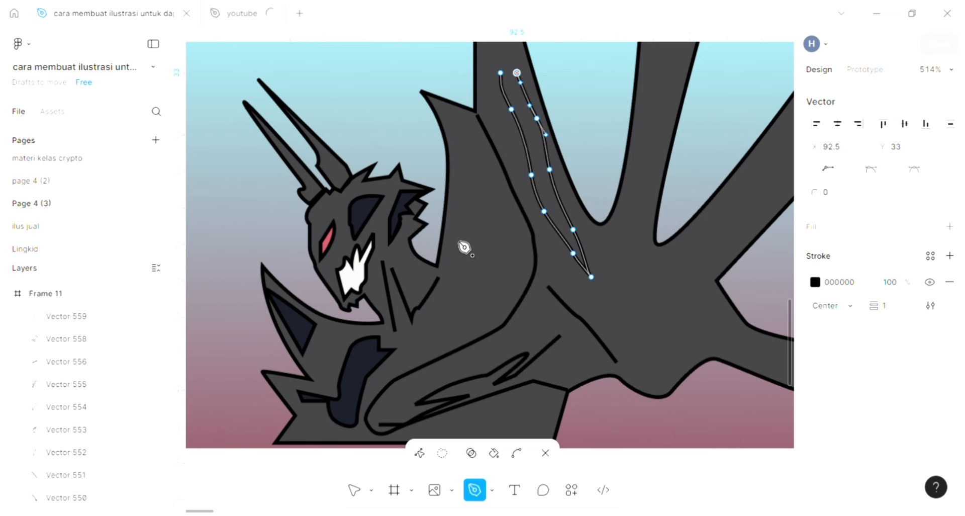
key(Escape)
Step: Recolour the stroke of the wavy line on the first wing finger with the dark red 510D09 sampled from the palette
scroll(454, 258, down, 1)
scroll(454, 257, down, 1)
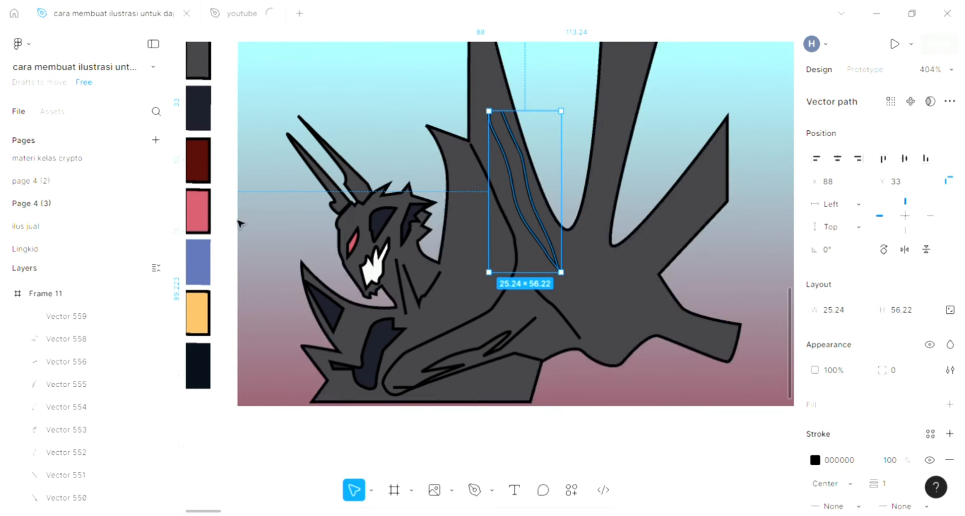
key(i)
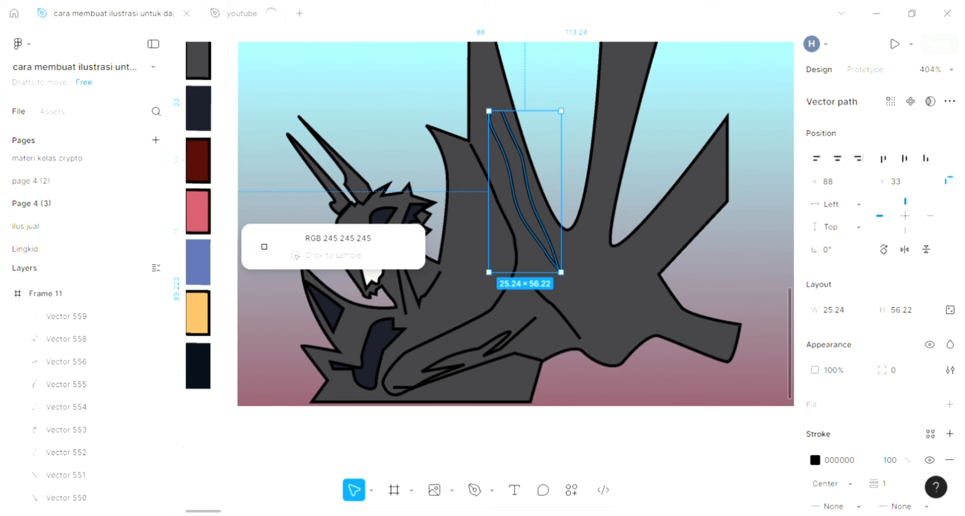
click(198, 160)
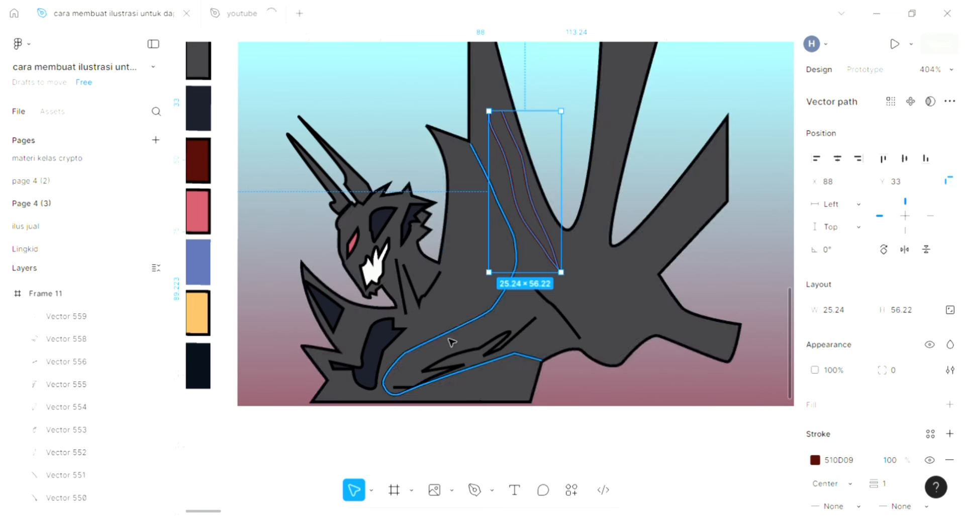
Step: Try the palette's pink BE5362 as the fill of the dragon's body, and undo it
click(456, 368)
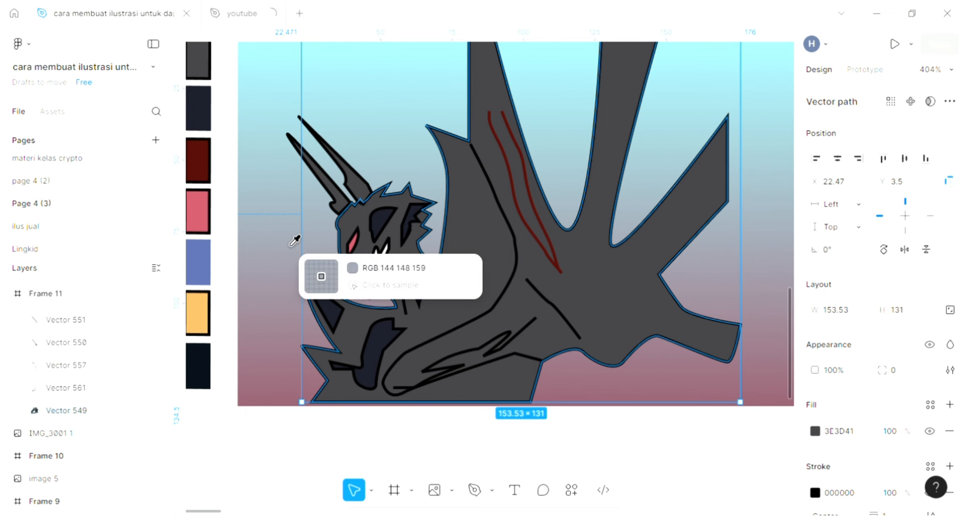
click(198, 211)
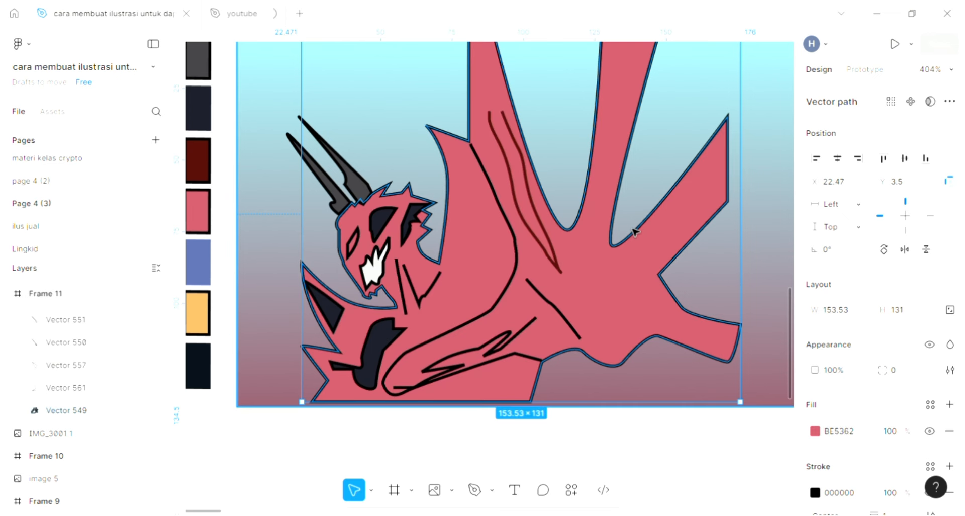
key(ctrl+z)
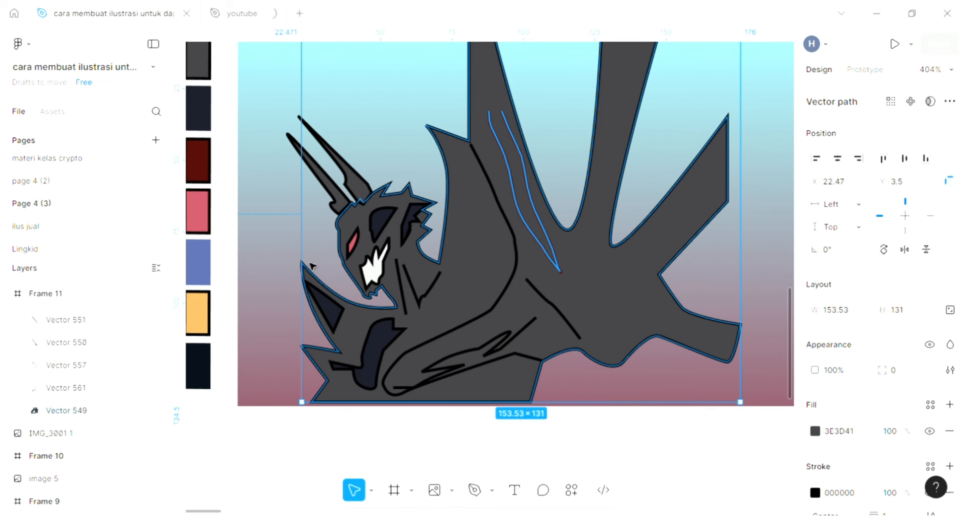
Step: Recolour the strokes of the first wing finger's wavy line and the foreleg's zigzag line with the pink BE5362 sampled from the palette
key(Tab)
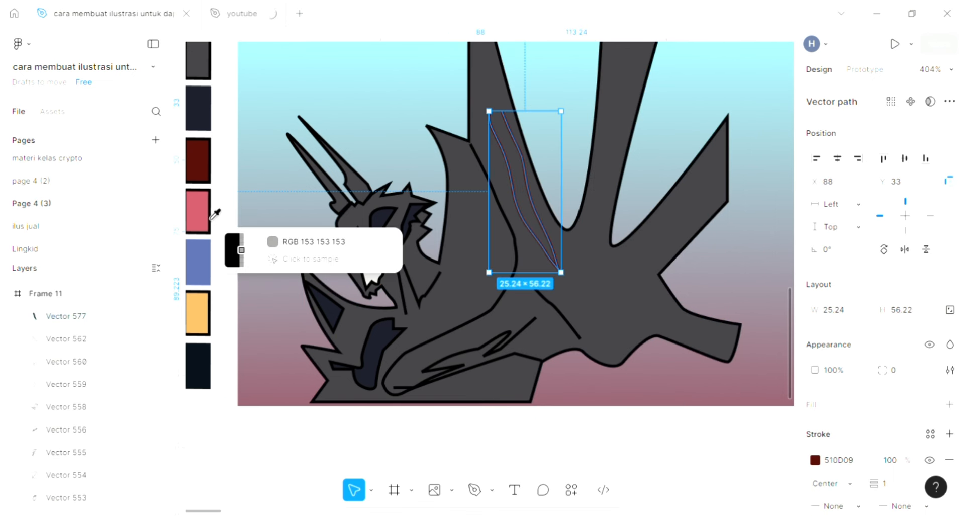
click(210, 218)
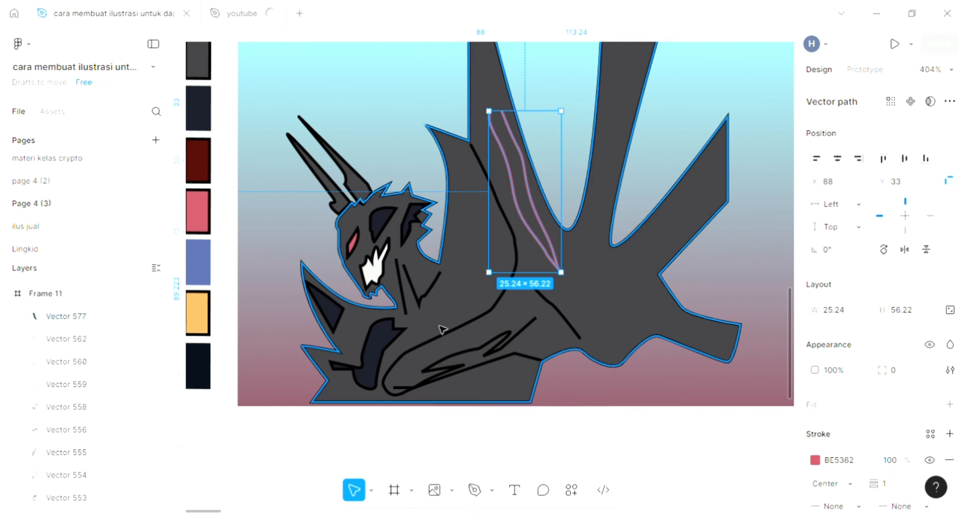
click(473, 356)
key(i)
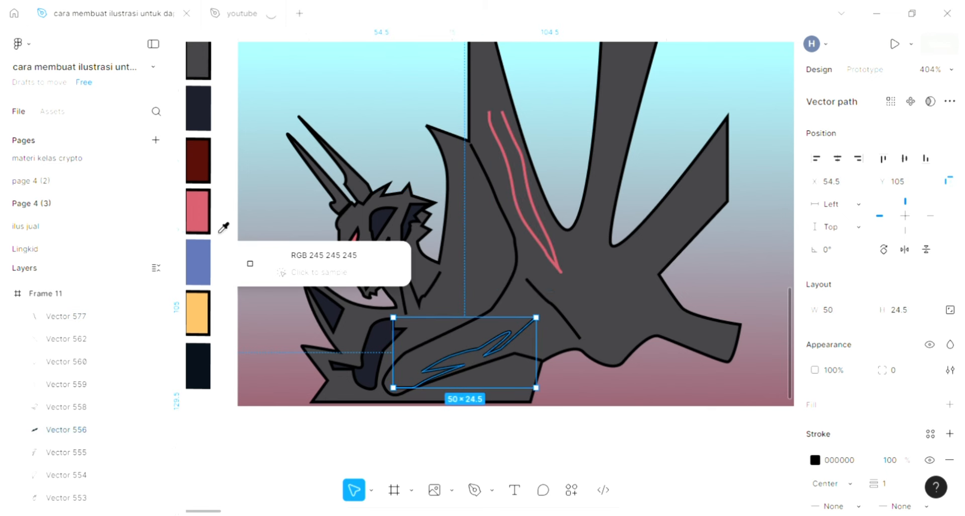
click(204, 216)
scroll(784, 274, down, 1)
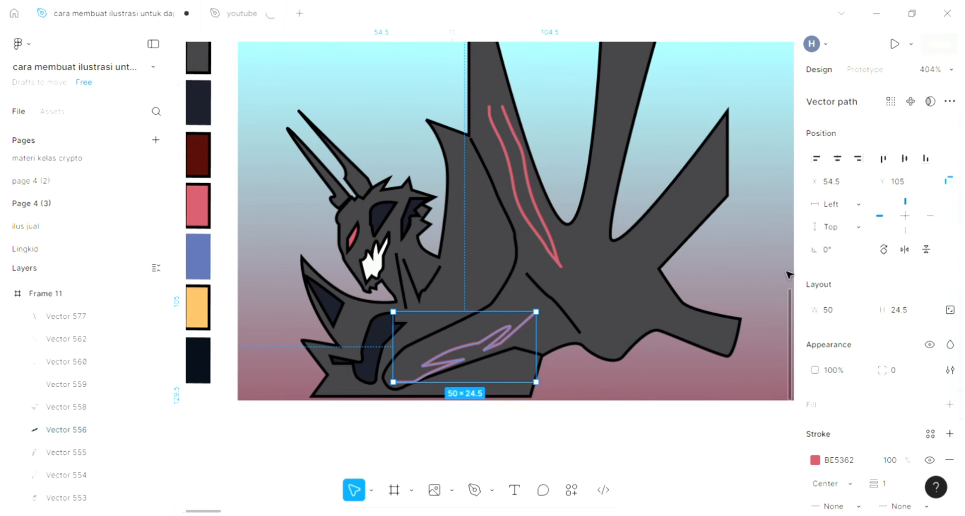
key(Escape)
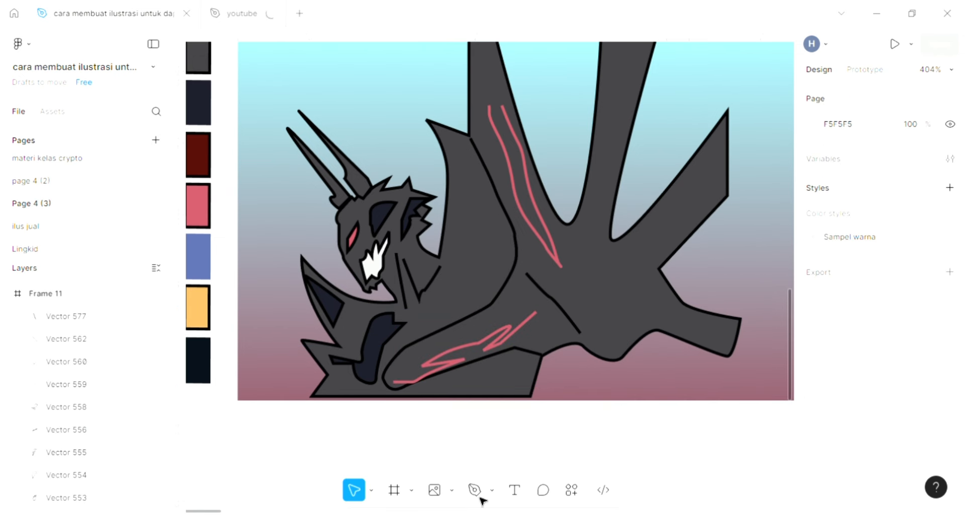
Step: Draw a long narrow V-shaped line inside the middle wing finger with the Pen tool, one side wavy and the other nearly straight
key(p)
scroll(650, 201, right, 2)
scroll(646, 196, up, 1)
click(643, 192)
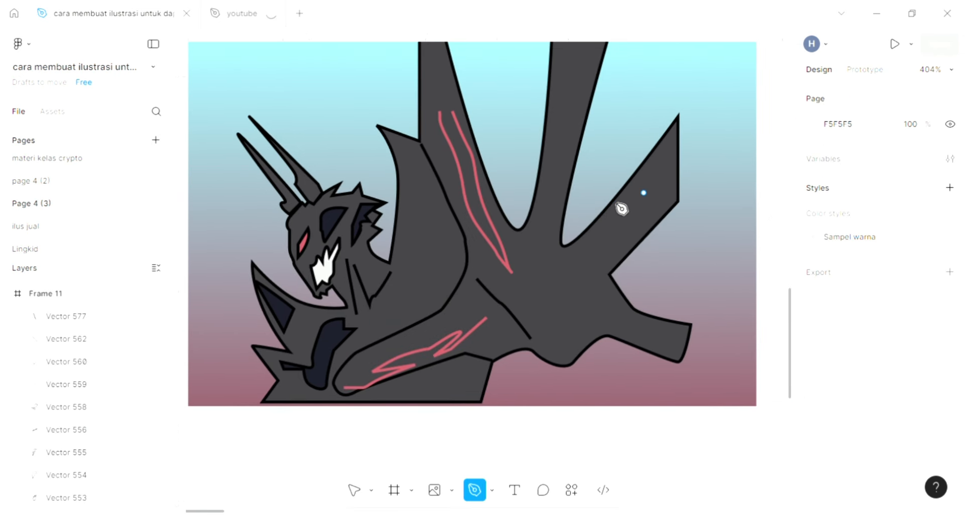
scroll(622, 208, up, 1)
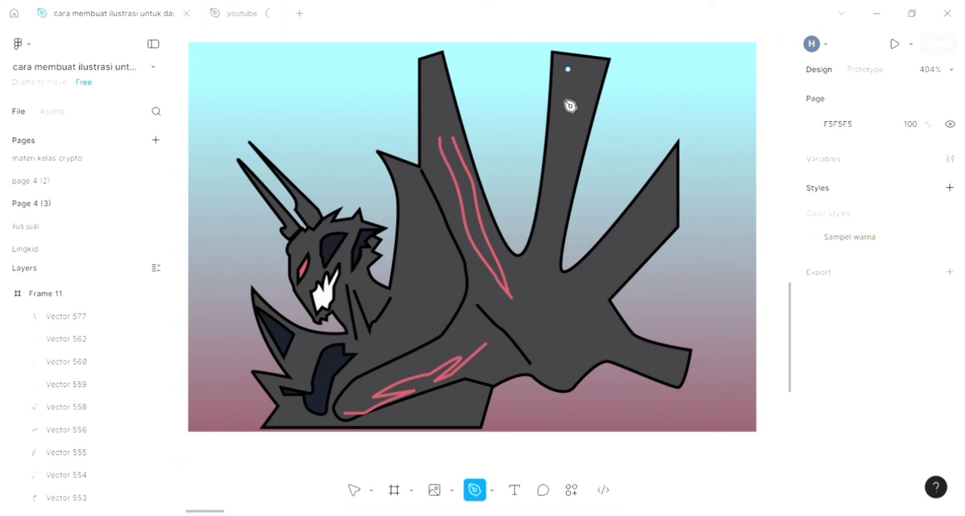
mouse_move(564, 100)
mouse_down()
mouse_move(576, 139)
mouse_move(539, 284)
mouse_up()
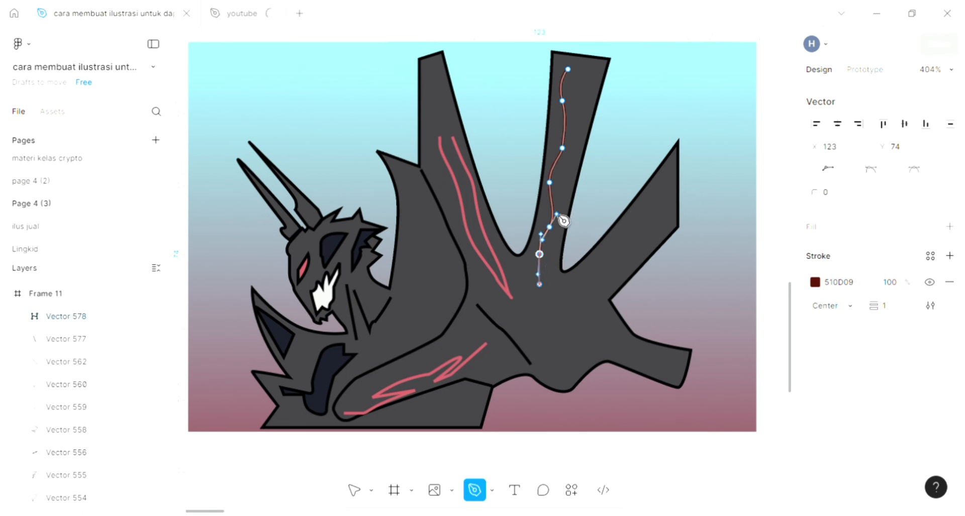
key(Escape)
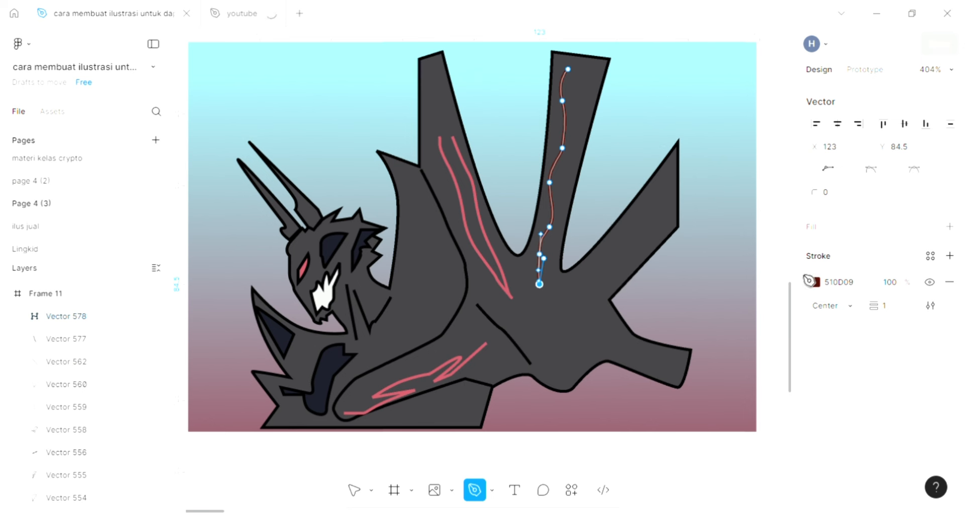
drag(568, 172, 572, 157)
click(592, 78)
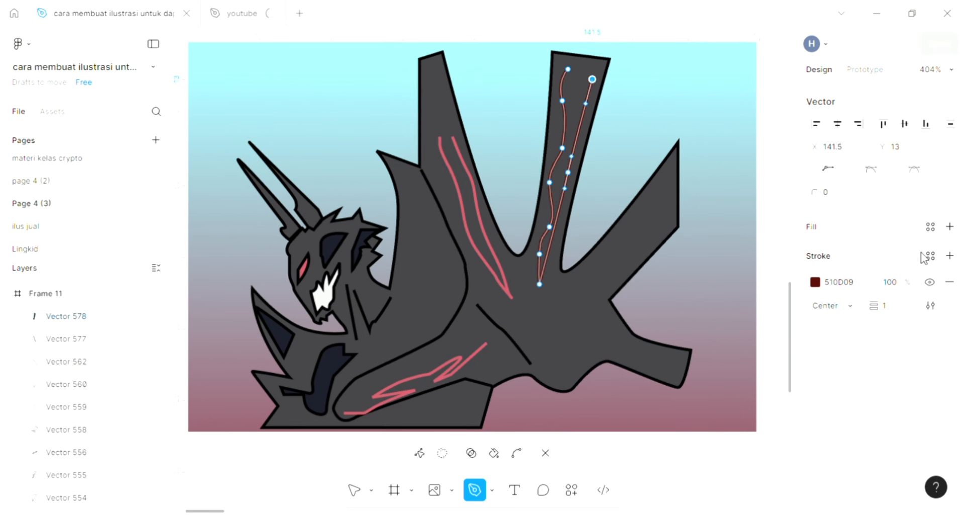
Step: Set the stroke of the middle wing finger's line to the pink BE5362 sampled from the dragon's eye
click(903, 281)
key(ctrl+z)
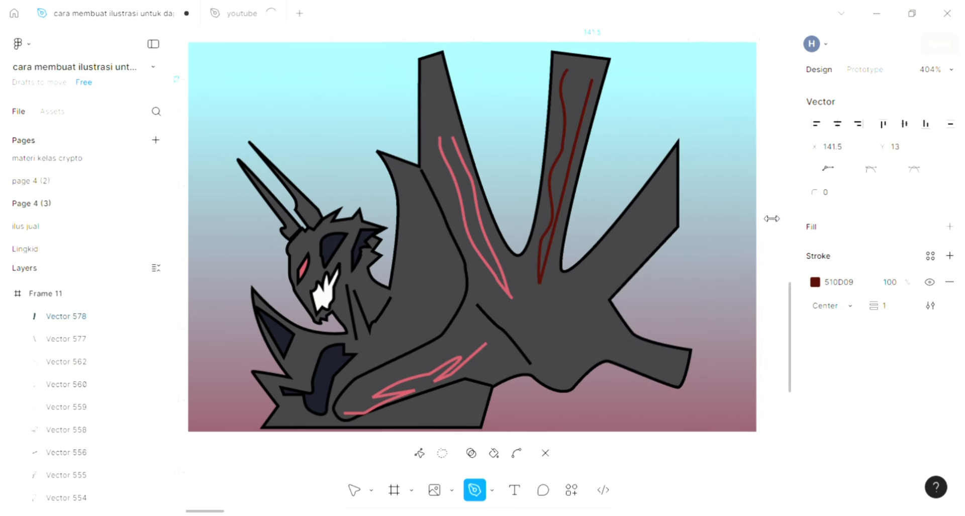
click(815, 282)
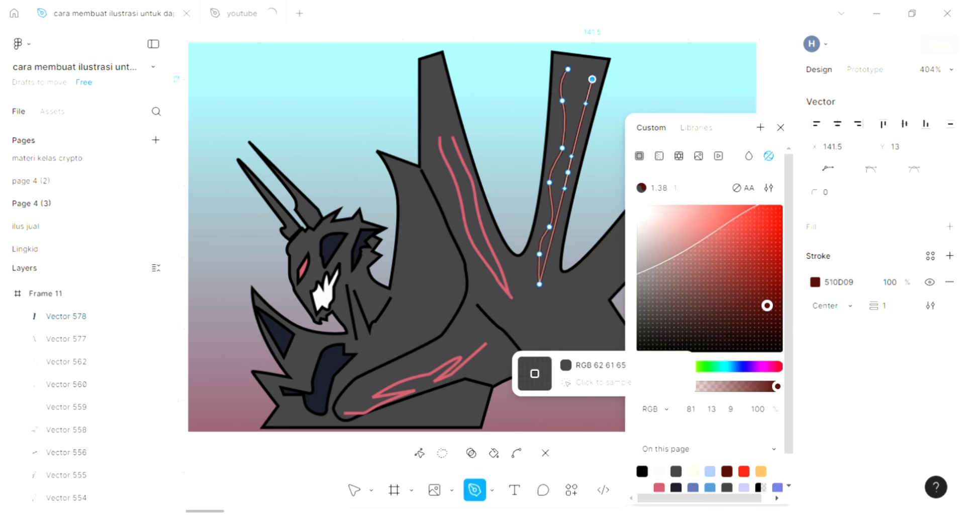
click(305, 262)
click(780, 127)
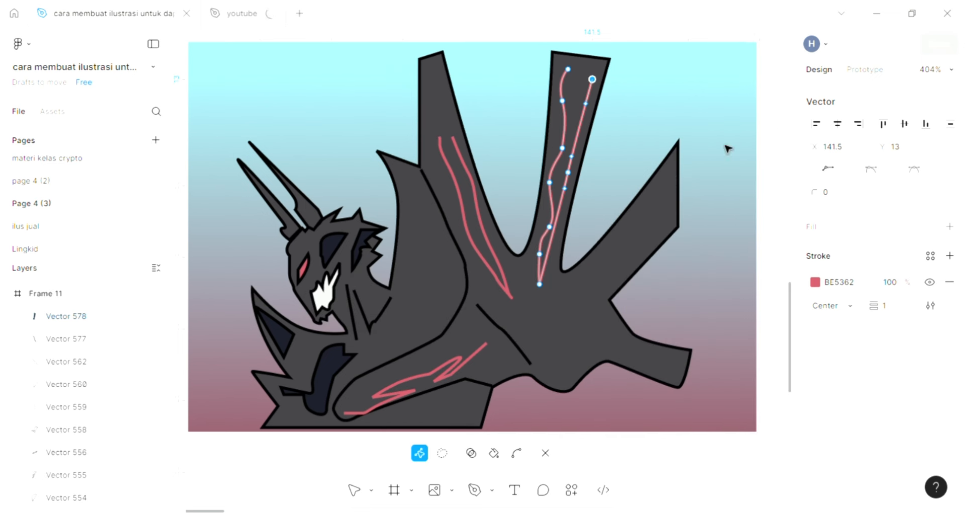
click(702, 200)
key(Escape)
key(Escape)
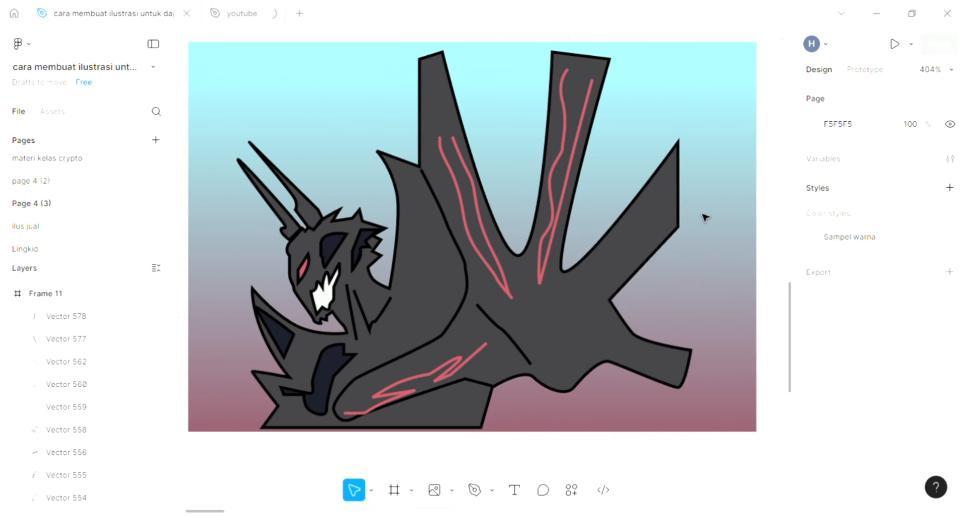
Step: Draw a pink wavy V-shaped line about 34 × 42 inside the third wing finger with the Pen tool
scroll(592, 267, right, 3)
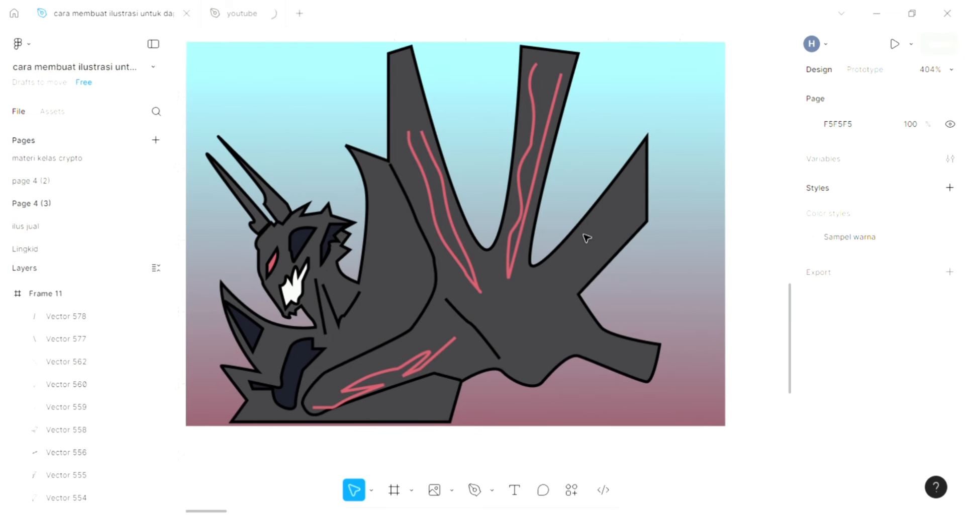
key(p)
click(639, 168)
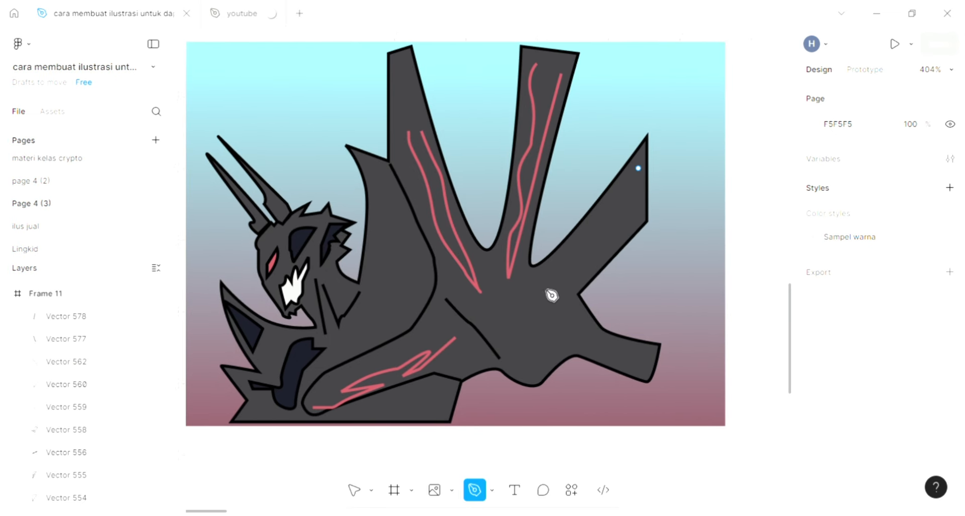
drag(626, 189, 619, 197)
drag(593, 224, 591, 232)
drag(561, 261, 556, 268)
drag(544, 284, 532, 293)
click(579, 261)
drag(608, 218, 629, 202)
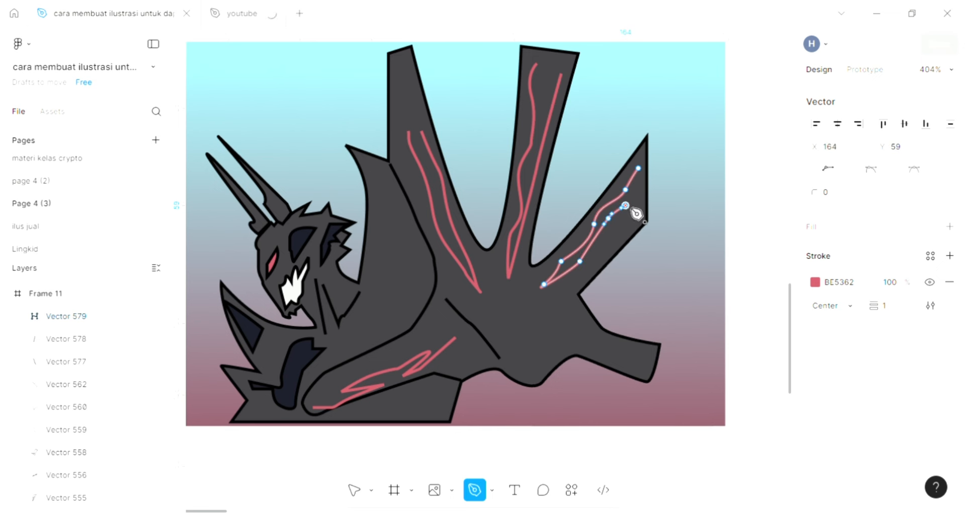
key(Escape)
key(Escape)
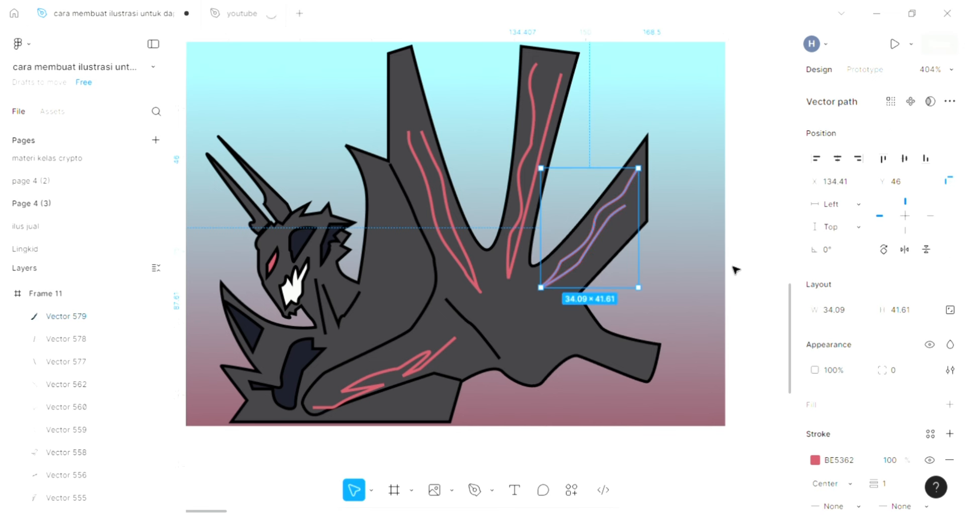
key(Escape)
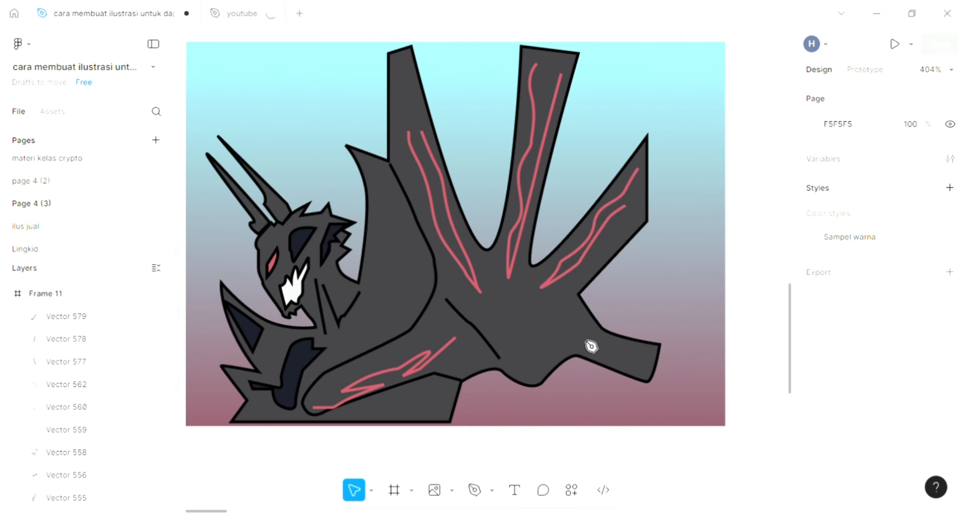
Step: Draw a single pink curved line along the short lowest limb at the rear of the body with the Pen tool
key(p)
drag(638, 359, 649, 367)
key(Escape)
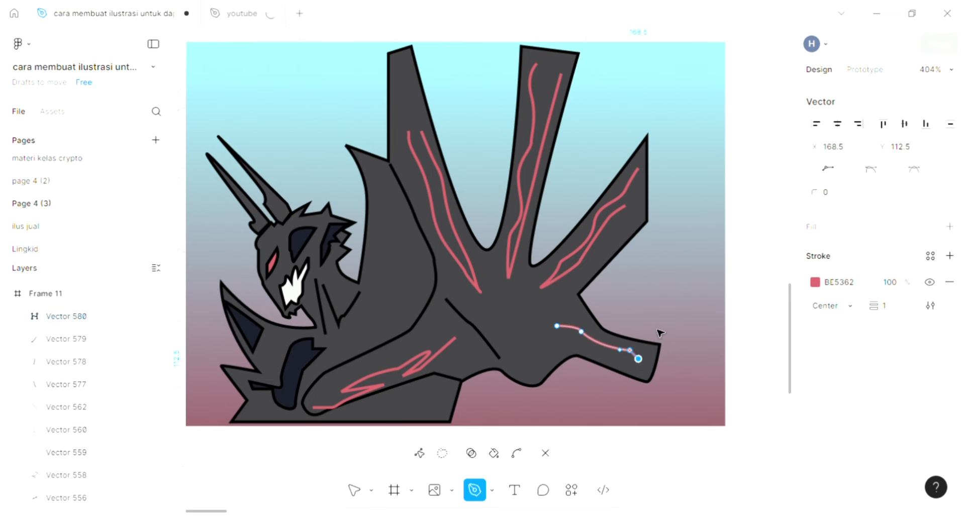
key(Escape)
key(Escape)
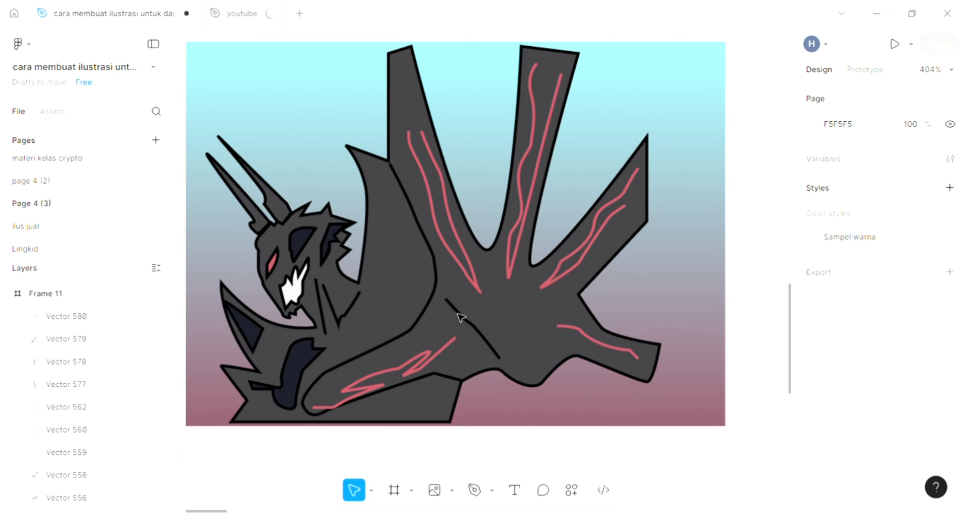
Step: Draw the front edge of a pink chest shape with the Pen tool, curving from the shoulder spike down past the neck to the foreleg's end
scroll(461, 316, down, 2)
ctrl+scroll(461, 322, down, 1)
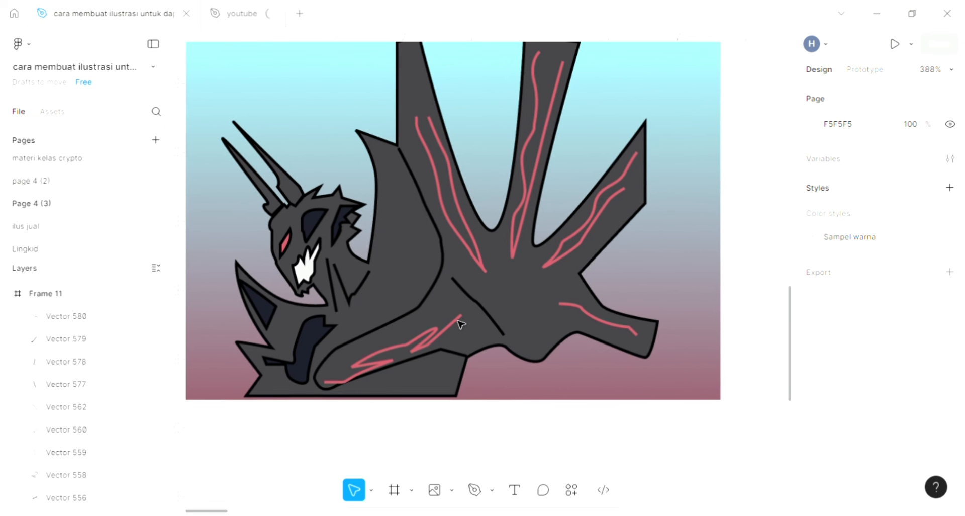
key(p)
click(373, 151)
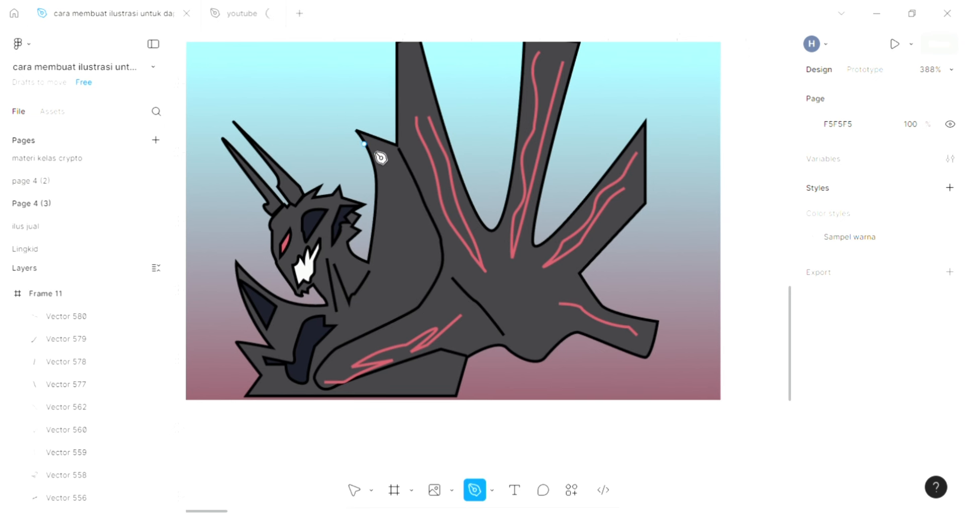
drag(381, 190, 382, 209)
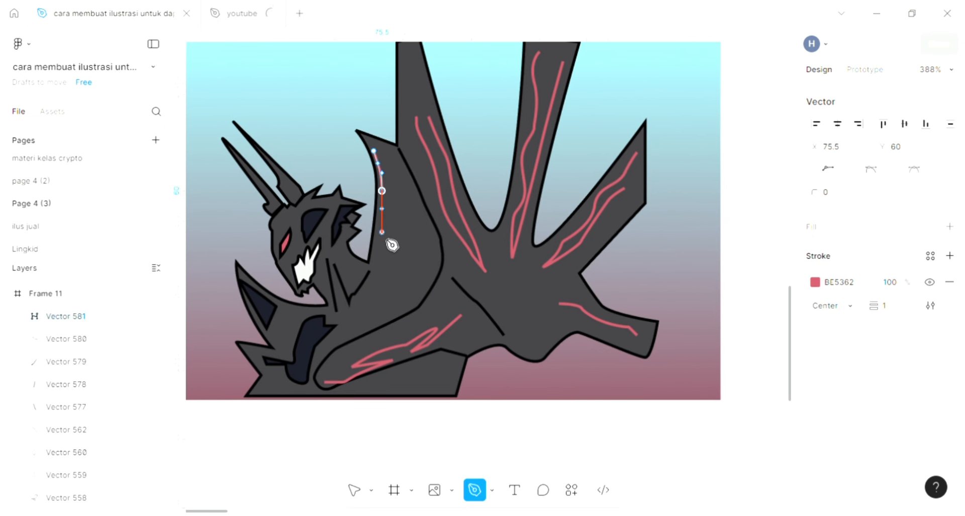
drag(373, 270, 348, 297)
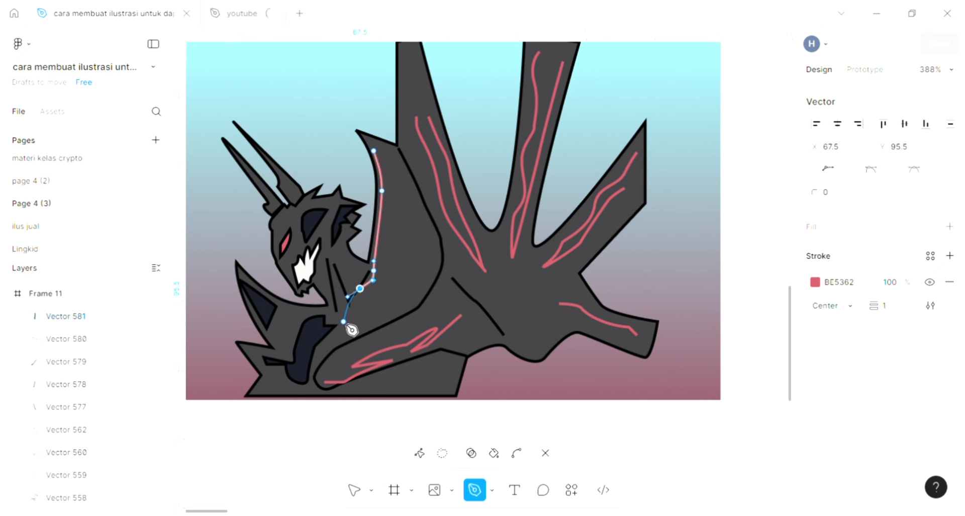
click(343, 321)
drag(319, 348, 313, 357)
drag(312, 391, 312, 401)
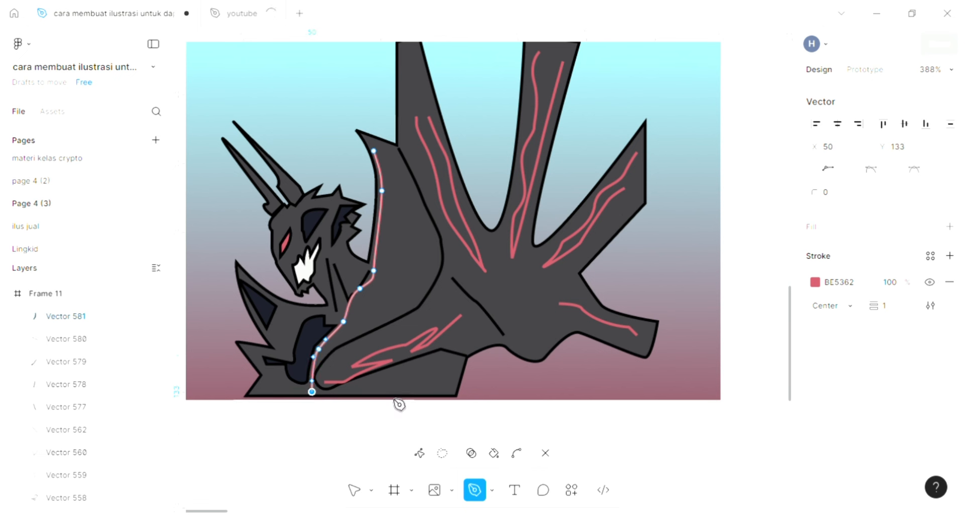
Step: Continue the chest outline under the foreleg, back around its end and up the wing's inner line, closing it at the shoulder spike
click(441, 377)
click(413, 362)
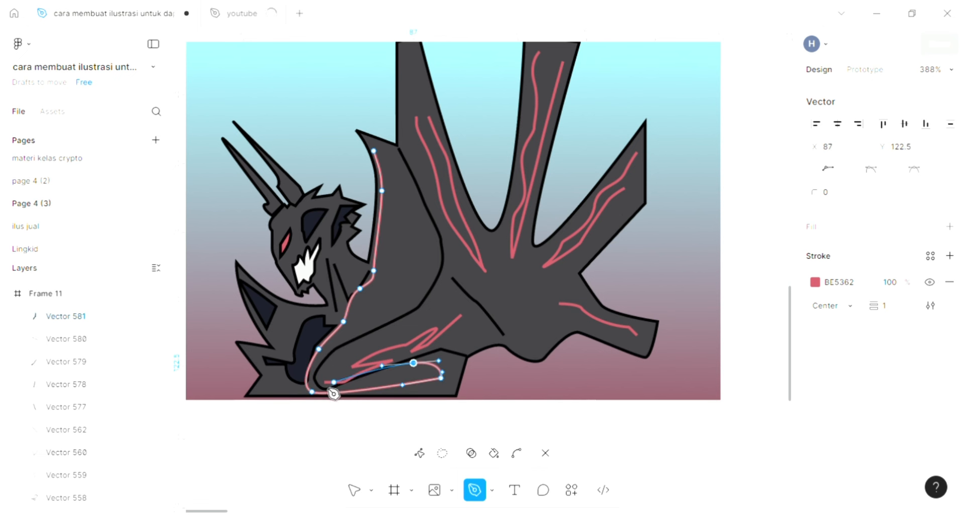
drag(323, 387, 329, 348)
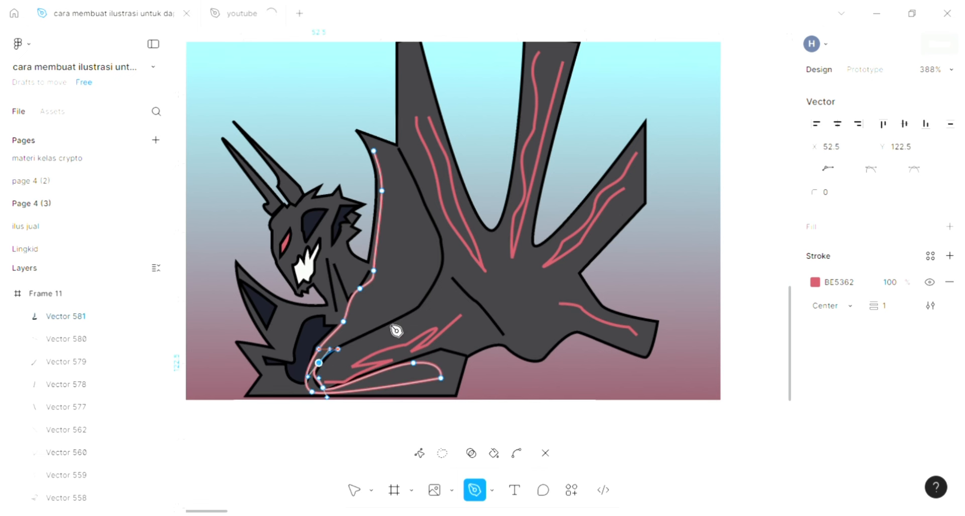
drag(421, 302, 431, 289)
drag(440, 238, 441, 225)
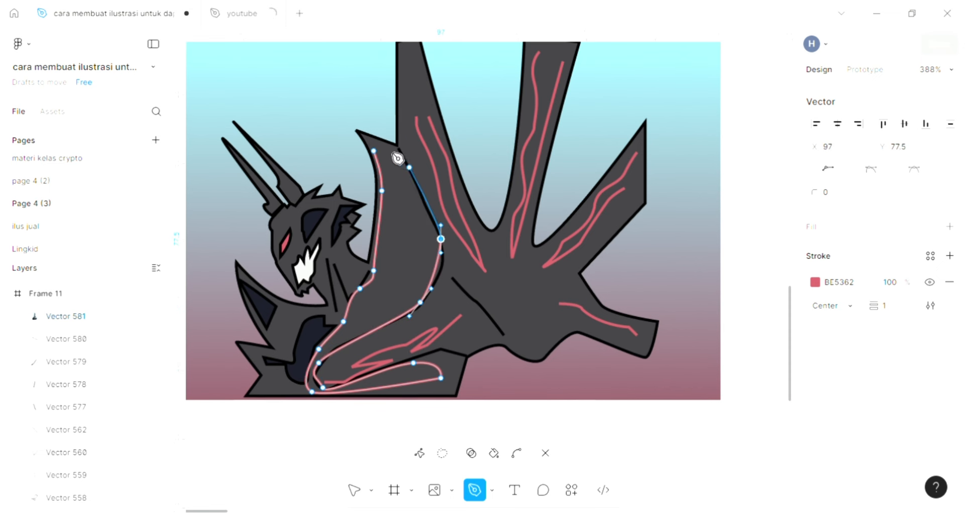
click(378, 151)
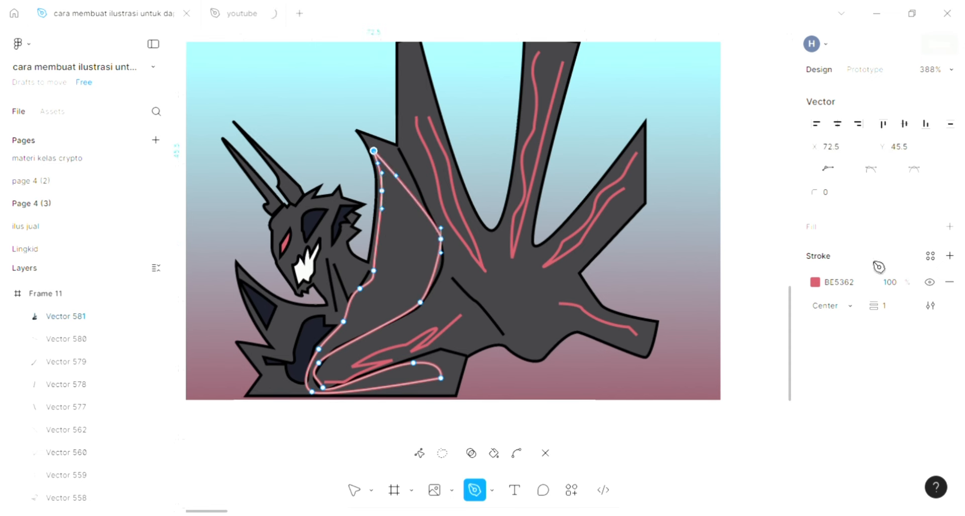
Step: Fill the closed chest shape with the pink BE5362 sampled from the dragon's eye
key(Escape)
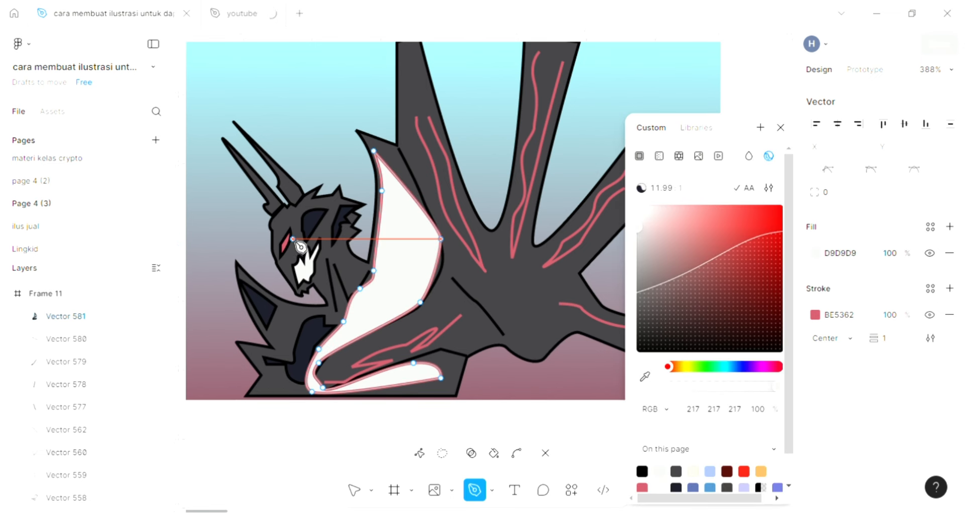
click(646, 378)
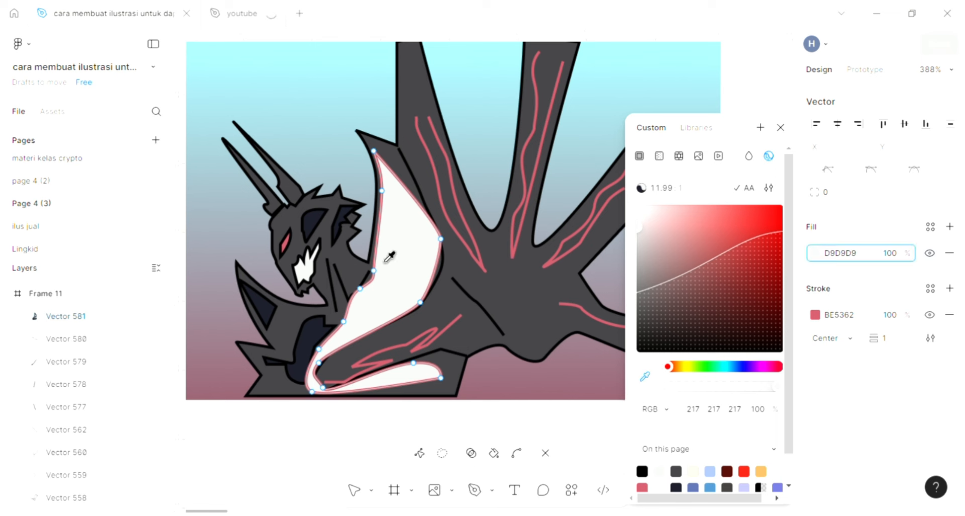
click(287, 241)
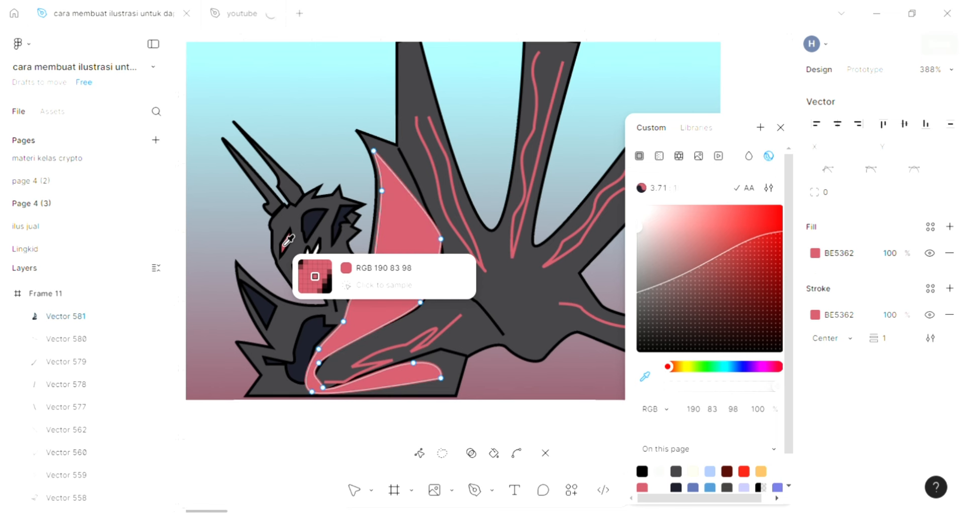
click(341, 122)
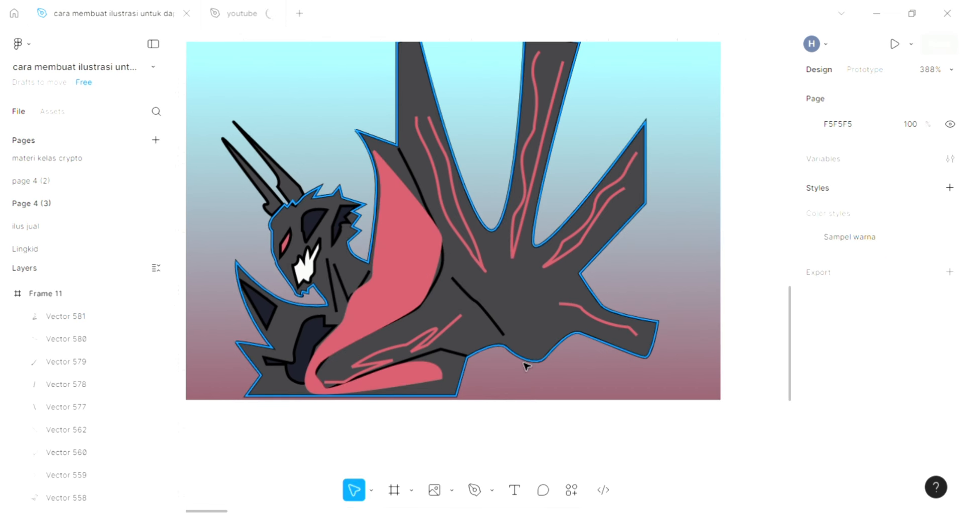
Step: Draw a narrow closed pink wedge about 30 × 25.7 along the upper horn with the Pen tool, from its tip to its base
scroll(526, 364, down, 1)
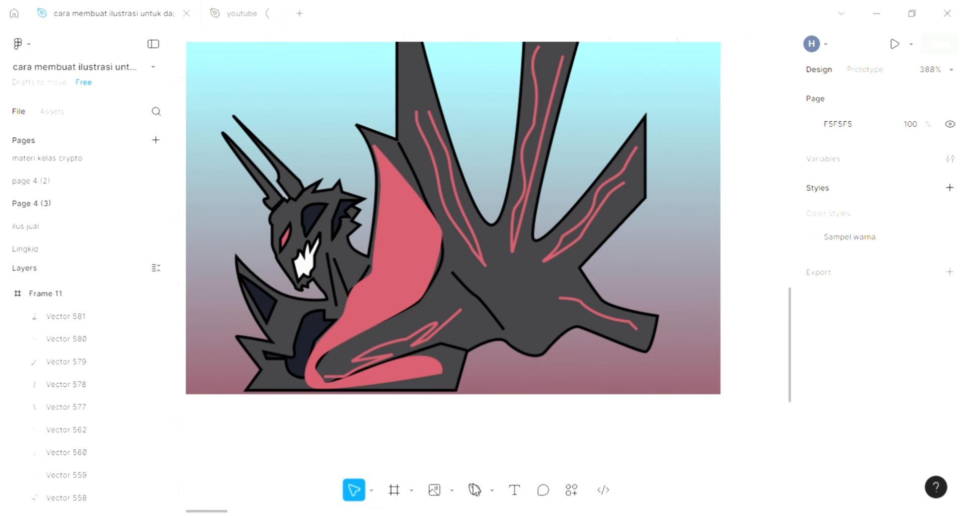
scroll(402, 276, up, 4)
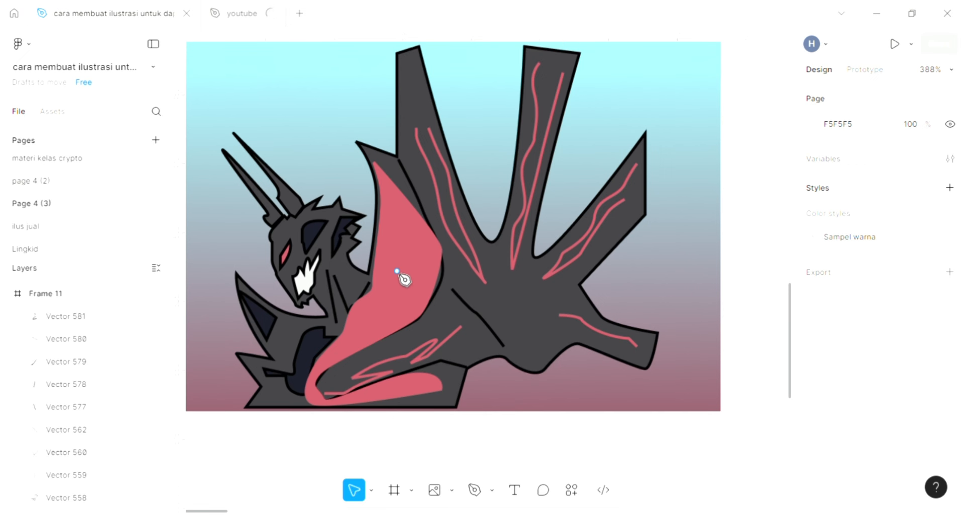
key(p)
scroll(404, 279, up, 3)
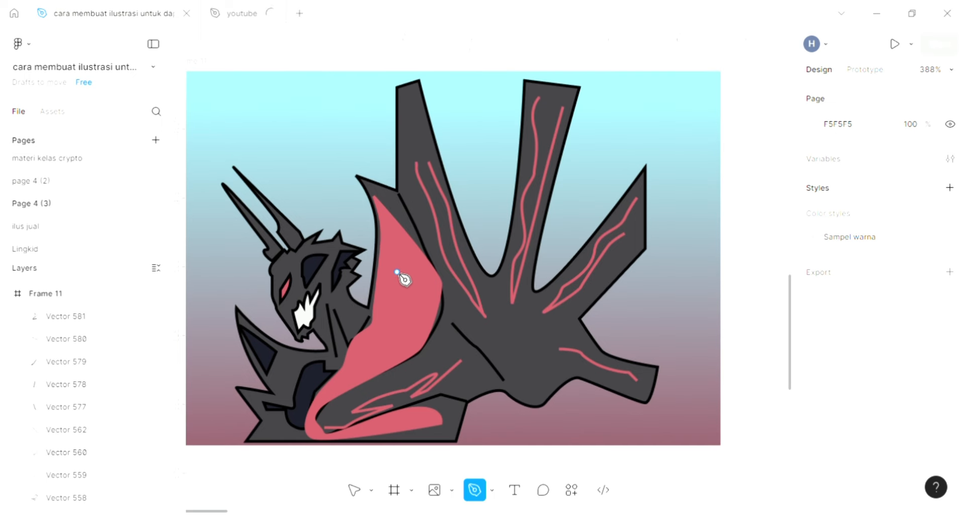
scroll(247, 172, up, 1)
scroll(248, 172, up, 4)
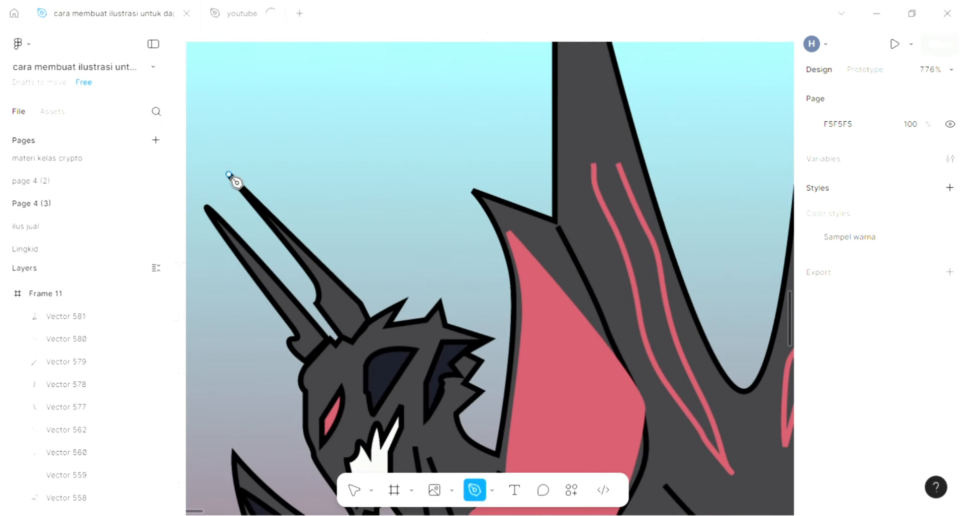
click(385, 306)
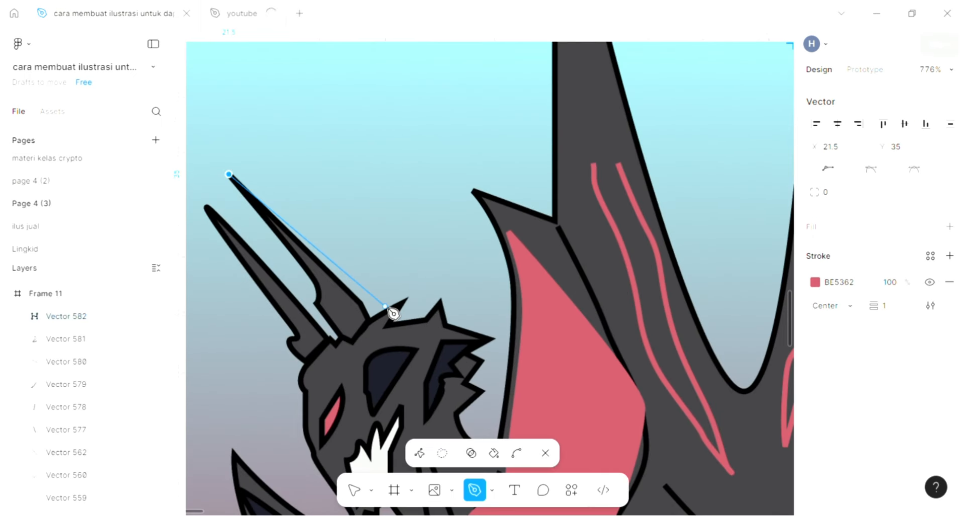
drag(391, 305, 393, 304)
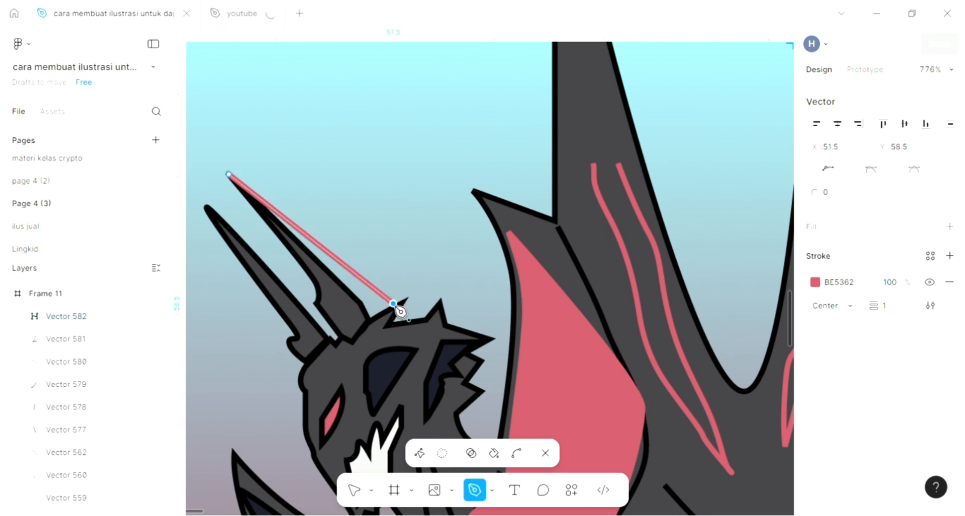
click(370, 315)
click(229, 174)
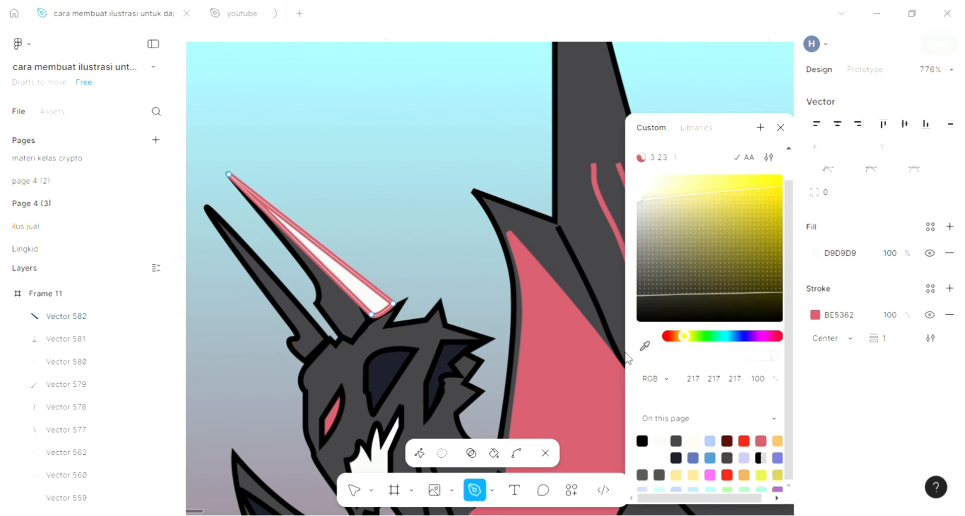
Step: Fill the upper horn's wedge with the pink BE5362 sampled from the chest shape
key(i)
click(599, 381)
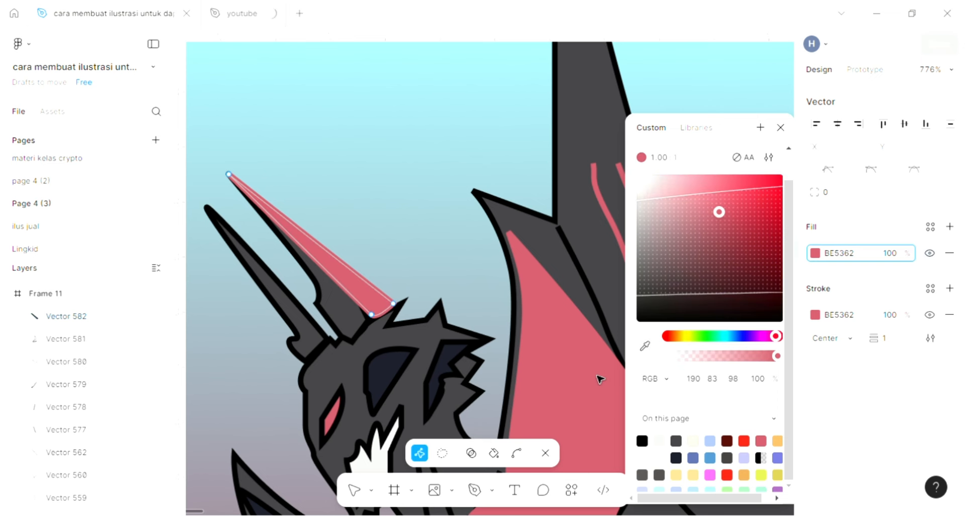
key(Escape)
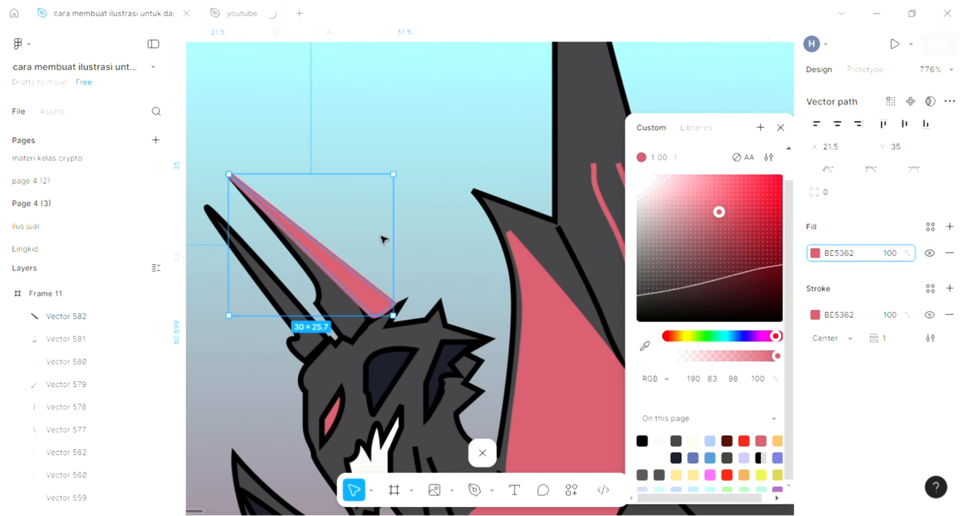
key(Escape)
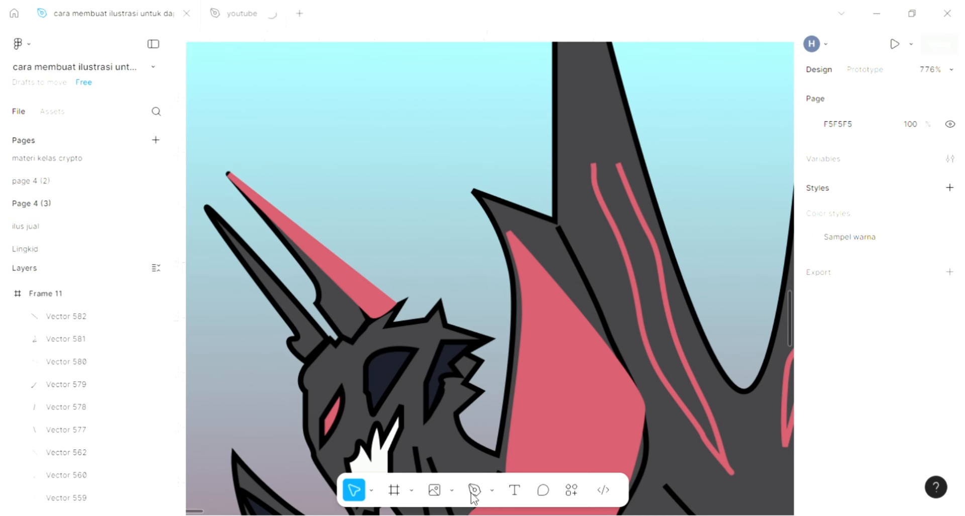
Step: Draw a thin pink wedge outline along the lower horn with the Pen tool, from its tip to its base
key(p)
scroll(443, 359, down, 3)
scroll(443, 359, down, 1)
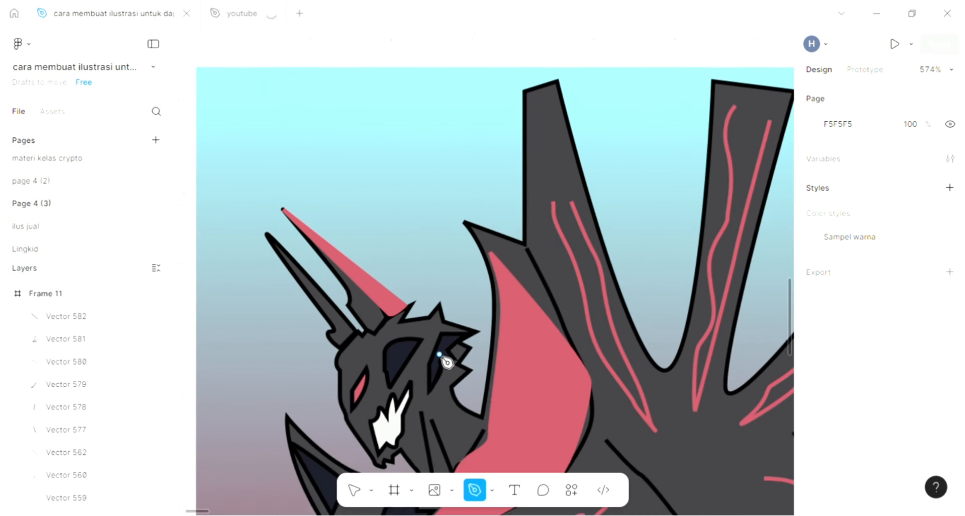
scroll(442, 359, up, 3)
scroll(442, 359, down, 5)
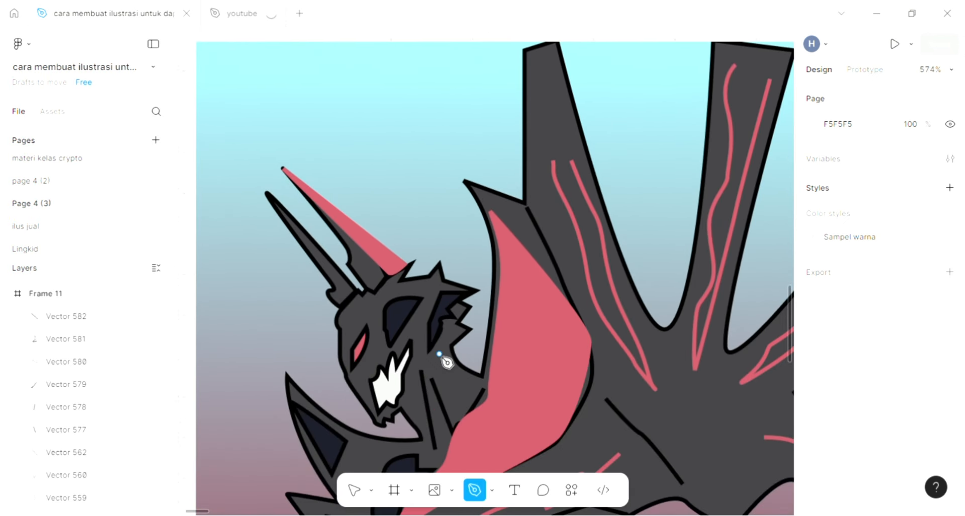
scroll(442, 360, left, 2)
scroll(306, 211, left, 1)
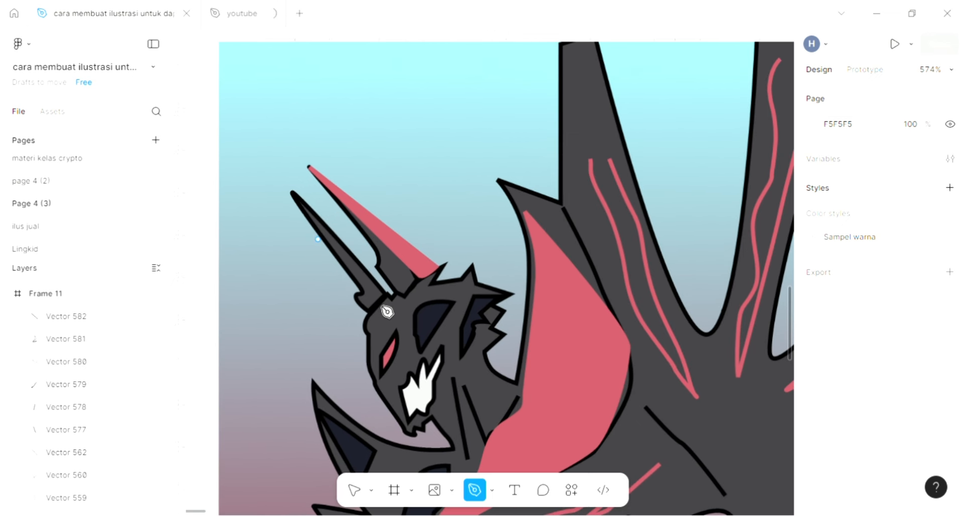
click(381, 296)
click(388, 294)
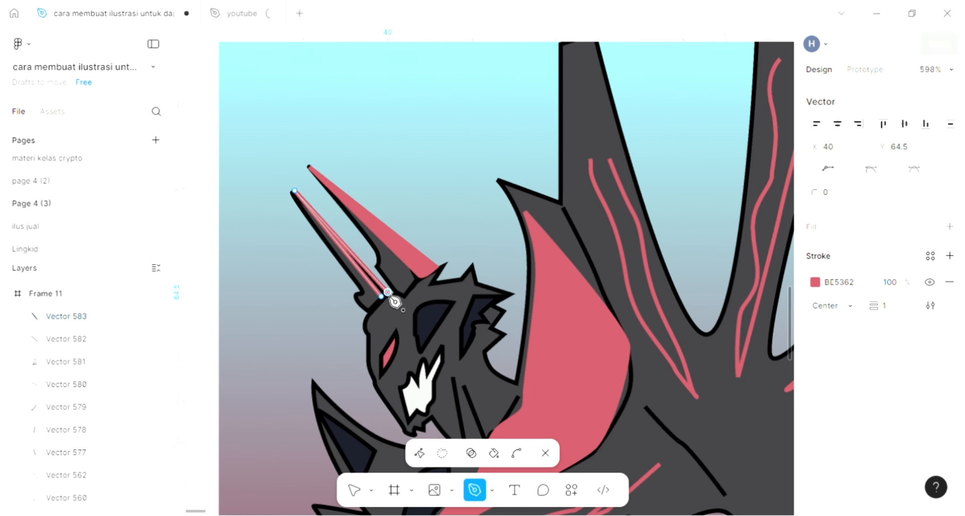
Step: Fill the lower horn's wedge with the pink BE5362 sampled from the chest shape
key(Escape)
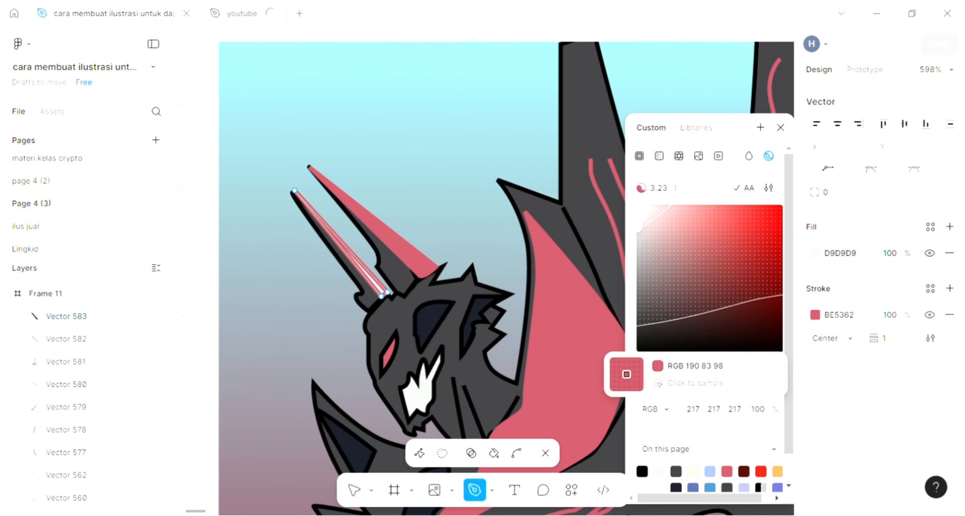
click(548, 269)
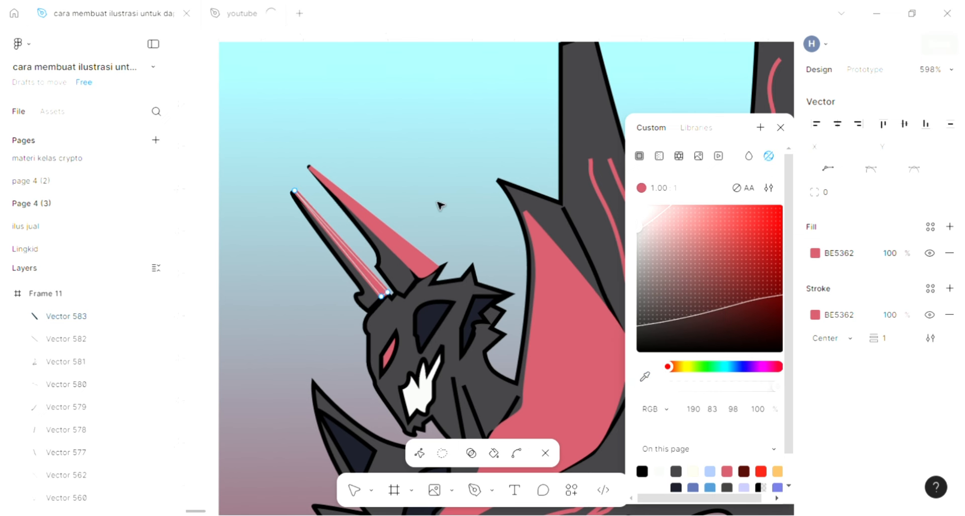
click(440, 205)
Step: Draw a curved pink arc on the wing joint where the wing fingers meet, ending in an upper tip, with the Pen tool
scroll(440, 205, down, 5)
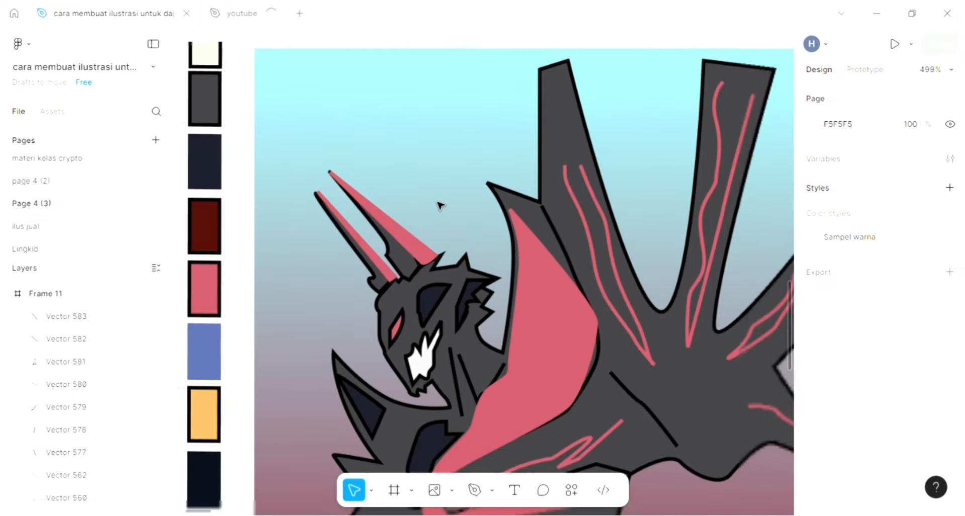
scroll(453, 220, right, 3)
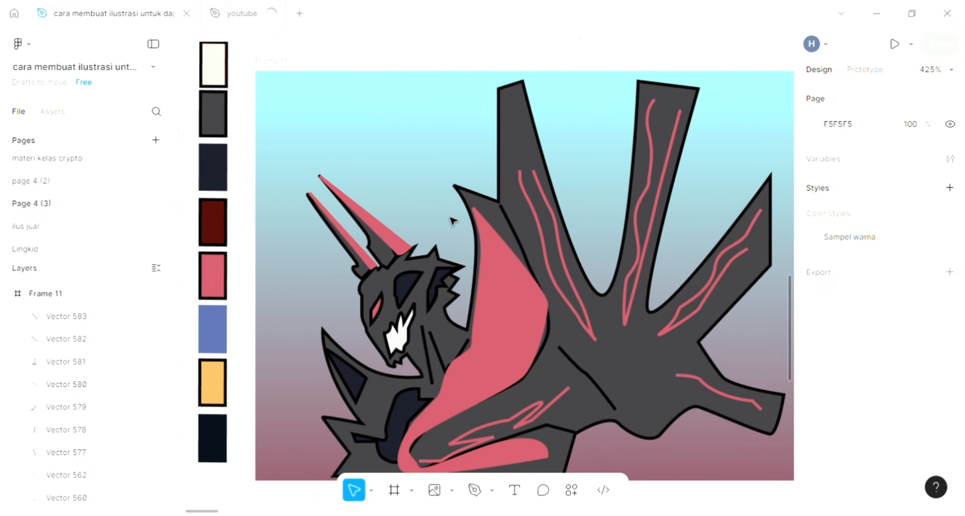
scroll(453, 221, down, 1)
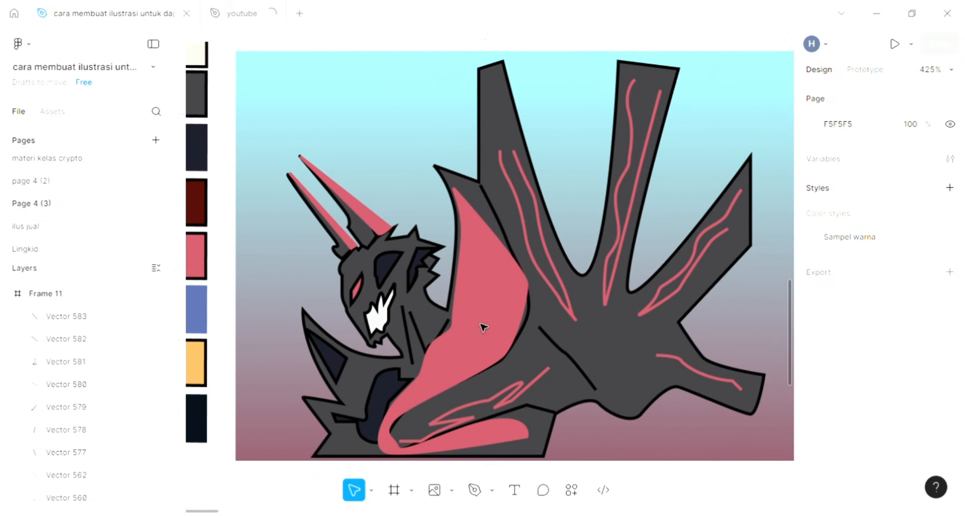
click(475, 489)
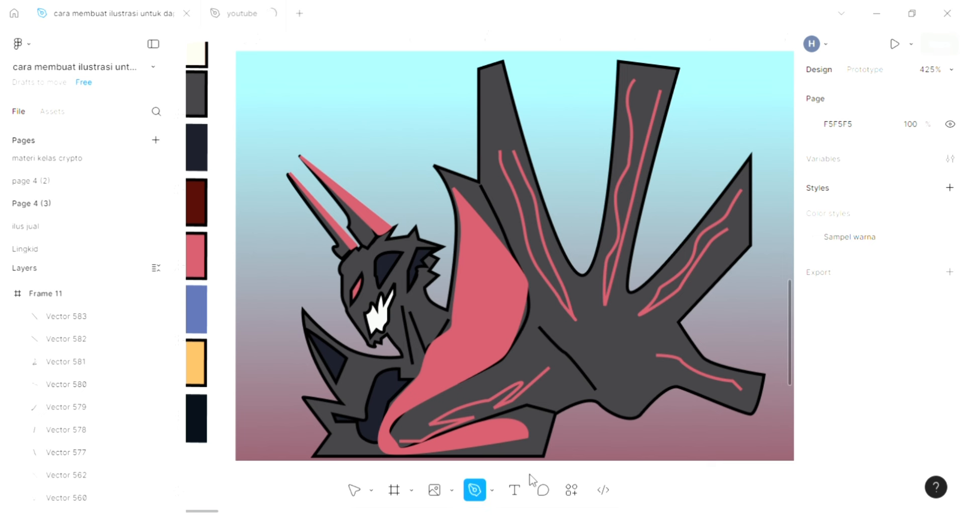
click(539, 449)
scroll(540, 448, up, 2)
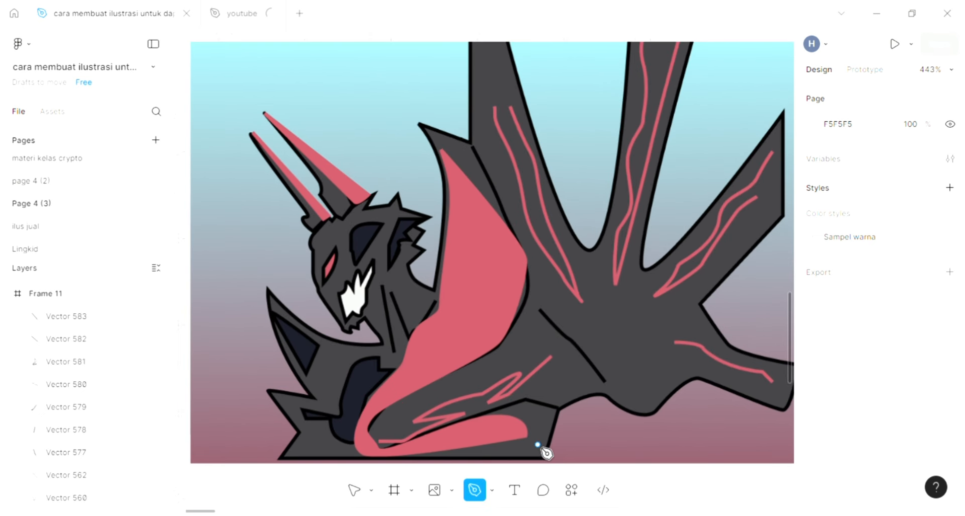
click(657, 362)
drag(630, 382, 615, 383)
drag(604, 348, 604, 336)
click(630, 309)
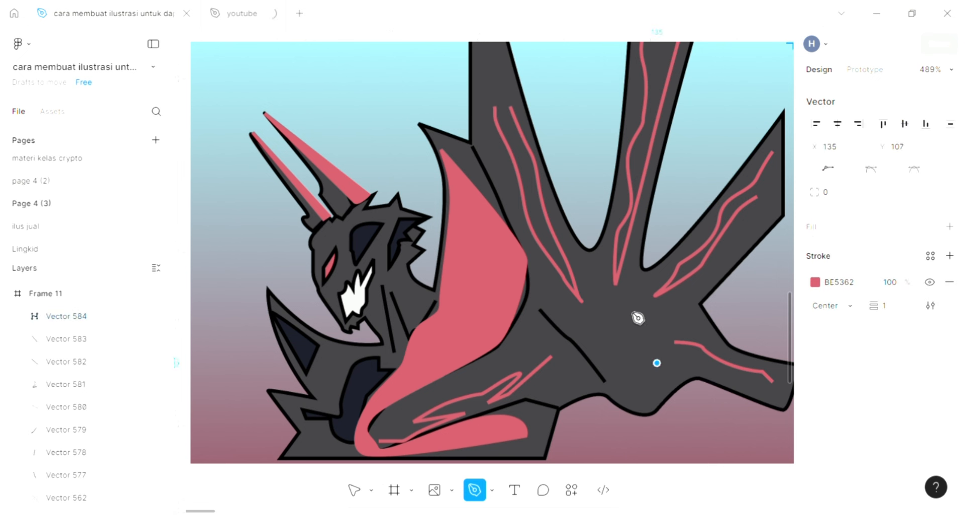
Step: Continue the wing joint's arc with a jagged inner edge to form an open flame mark about 15.5 × 21
click(621, 337)
click(642, 337)
click(635, 359)
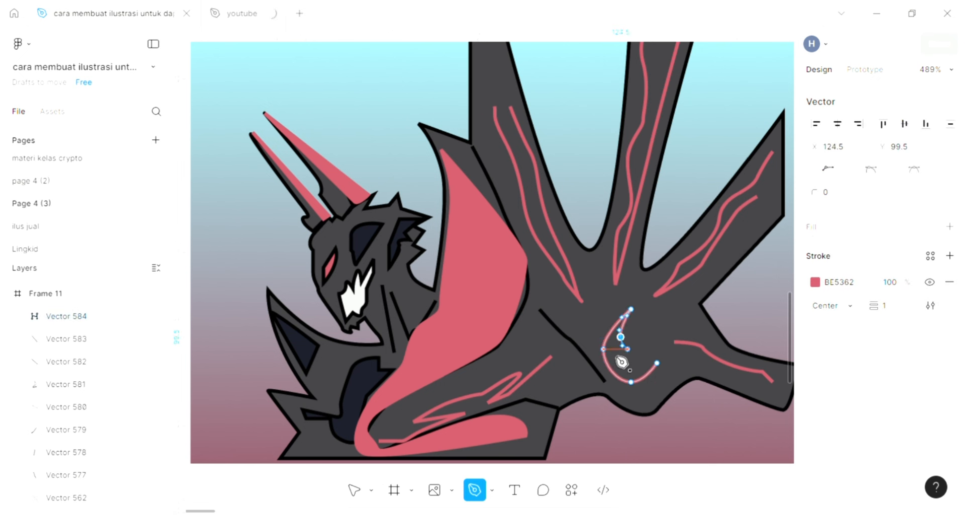
click(613, 355)
click(703, 378)
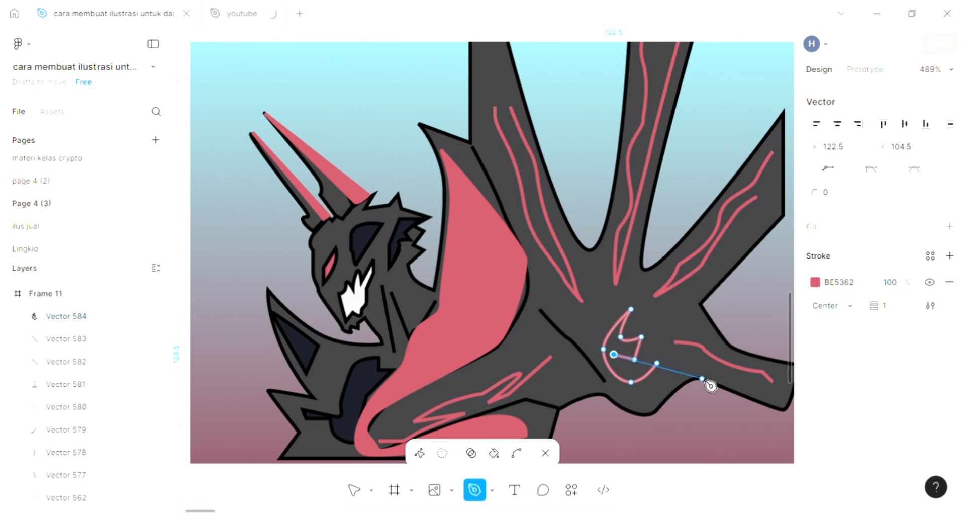
key(Escape)
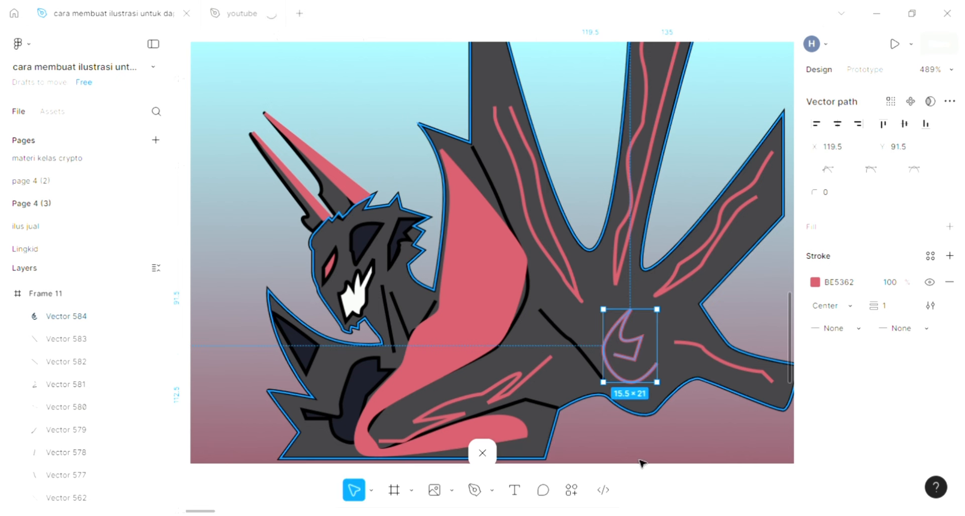
key(Escape)
Step: Draw a closed pink spiked, curved outline beside the dark spikes on the dragon's left side, reaching to the chest shape, with the Pen tool
scroll(492, 316, down, 3)
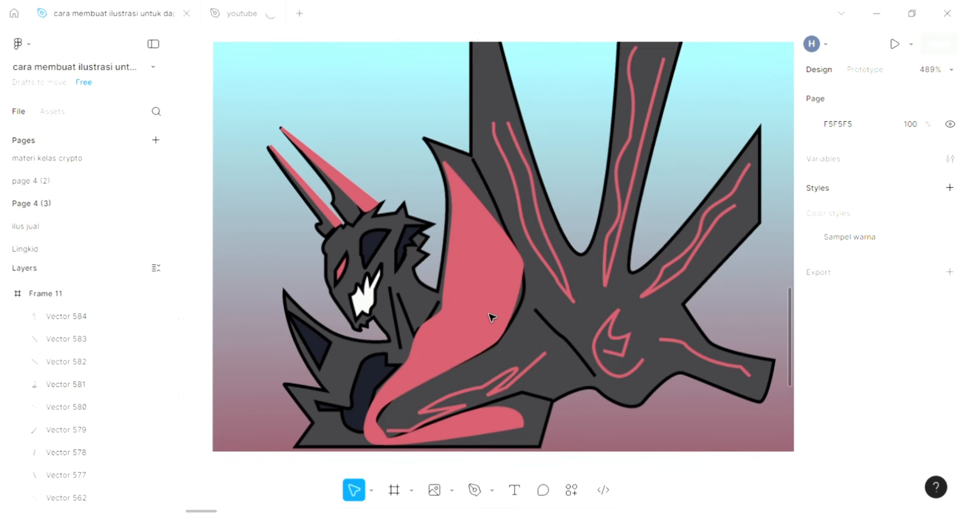
scroll(491, 316, up, 1)
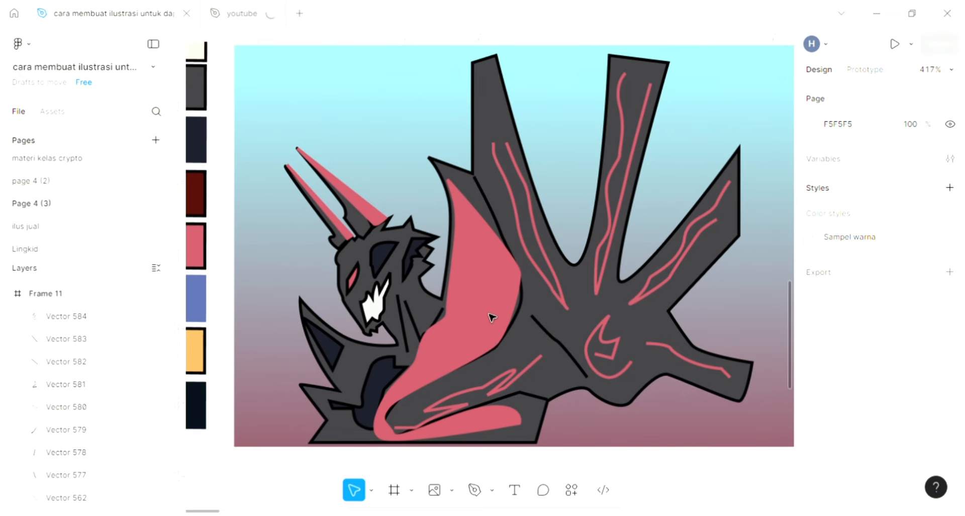
scroll(462, 452, down, 1)
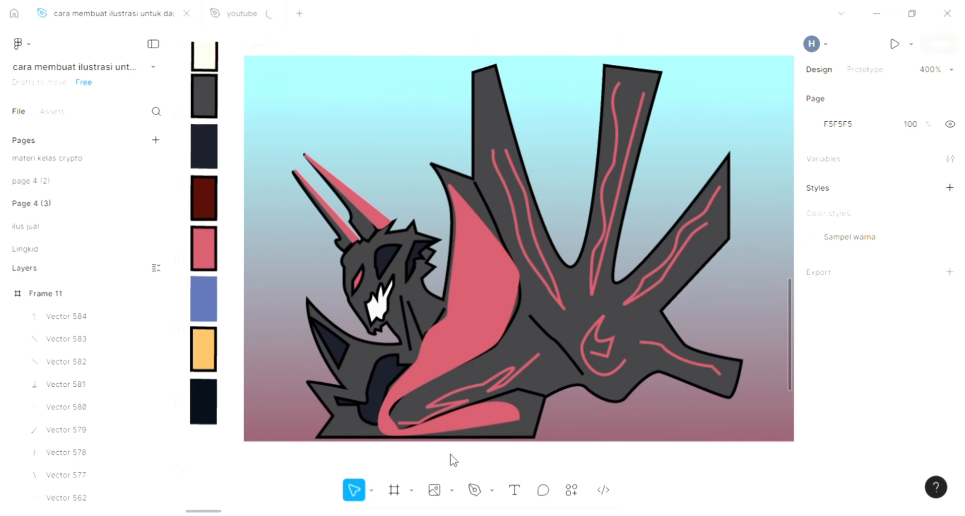
click(475, 490)
scroll(337, 379, up, 1)
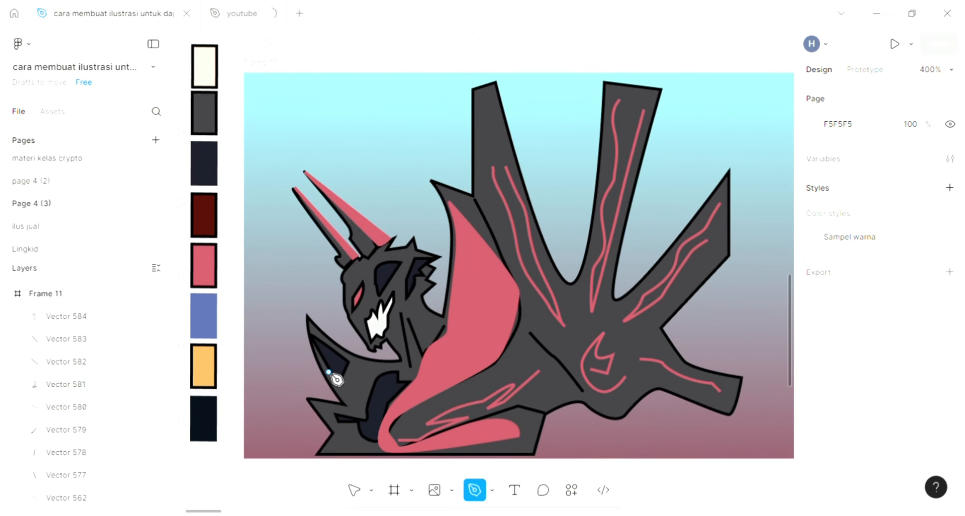
click(309, 365)
click(377, 426)
mouse_move(326, 435)
mouse_down()
mouse_move(303, 450)
mouse_move(309, 430)
mouse_move(265, 420)
mouse_up()
click(302, 426)
drag(274, 373, 274, 336)
click(266, 311)
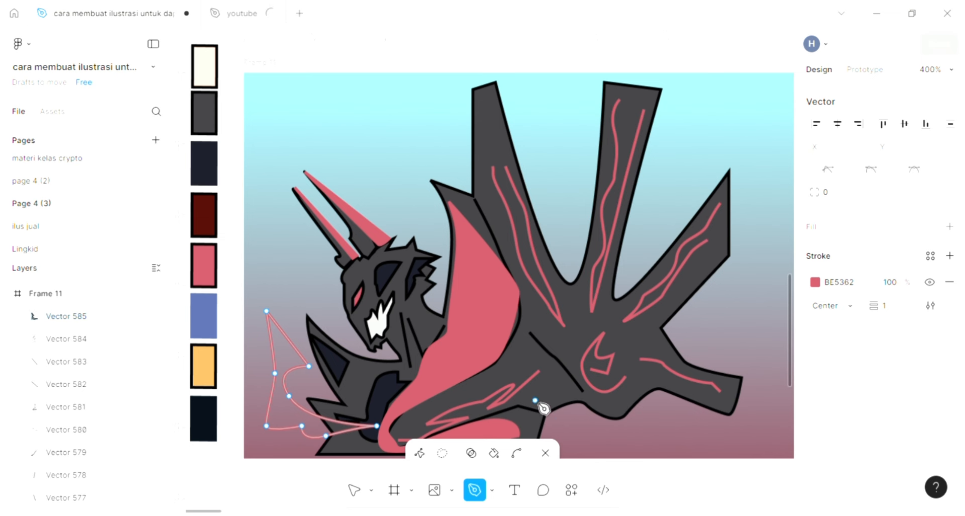
Step: Fill the spiked outline beside the body with the pink BE5362 sampled from the chest shape
scroll(543, 405, left, 2)
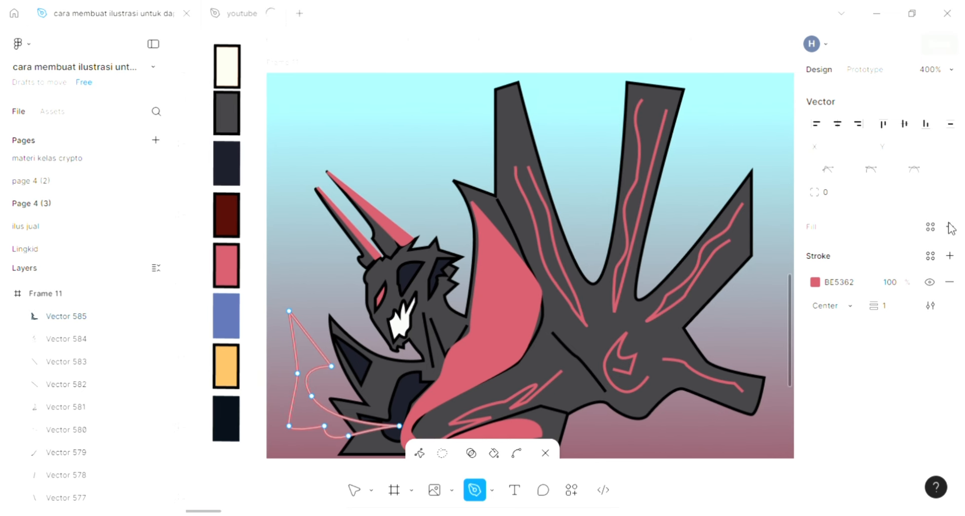
scroll(653, 316, down, 1)
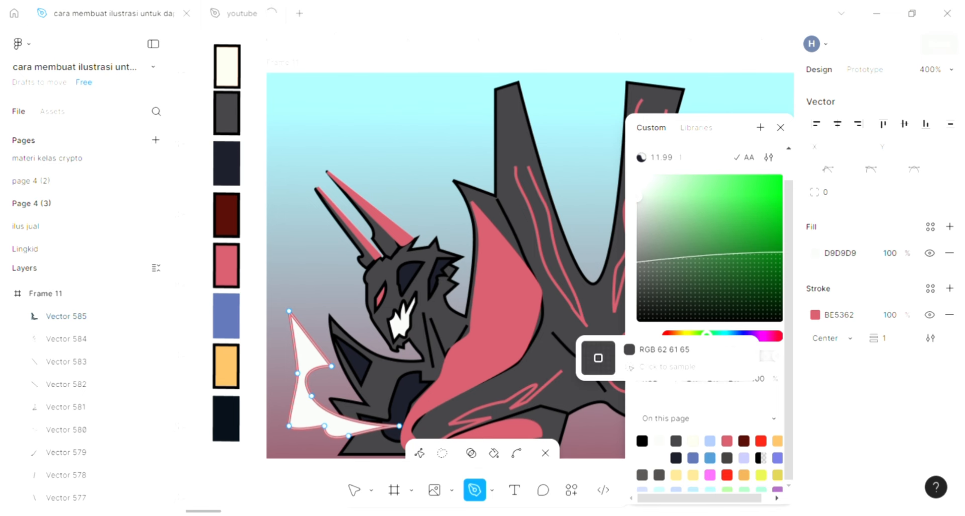
click(520, 289)
key(Escape)
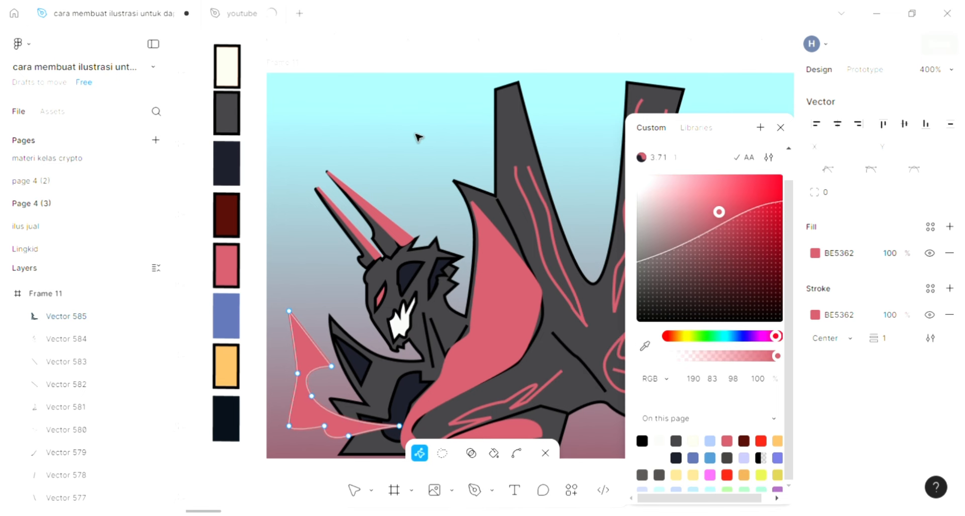
key(Escape)
key(Escape)
Step: Draw a long curved line down the pink chest shape with the Pen tool, from its outer edge to its narrow lower part
scroll(417, 137, down, 2)
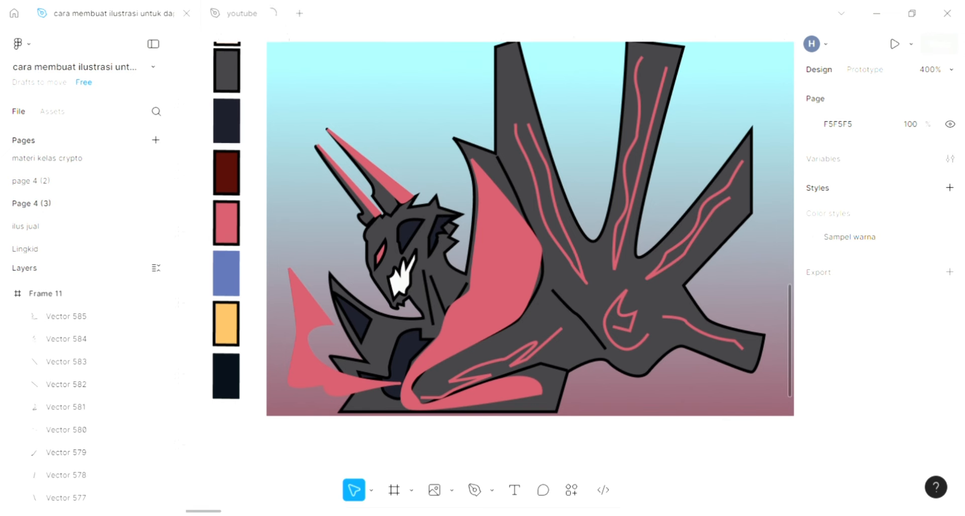
click(474, 490)
scroll(437, 429, up, 3)
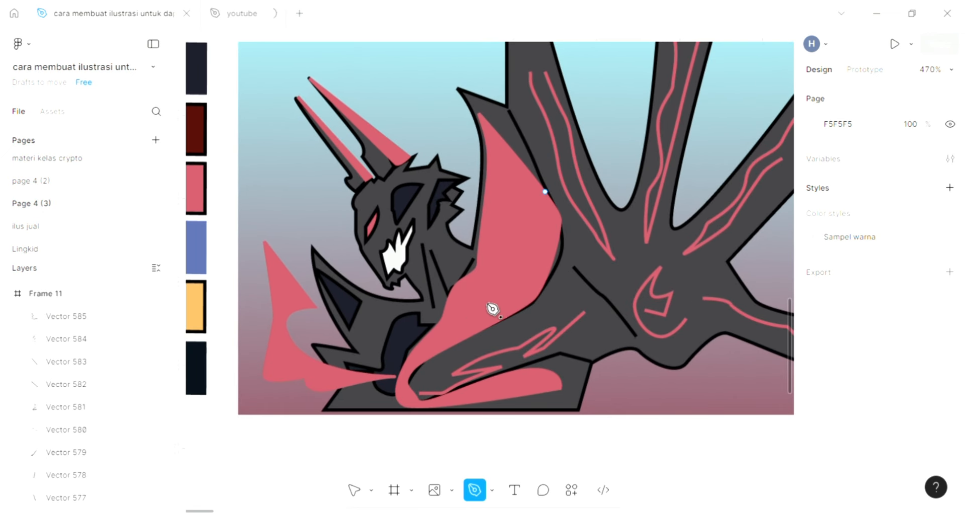
click(436, 348)
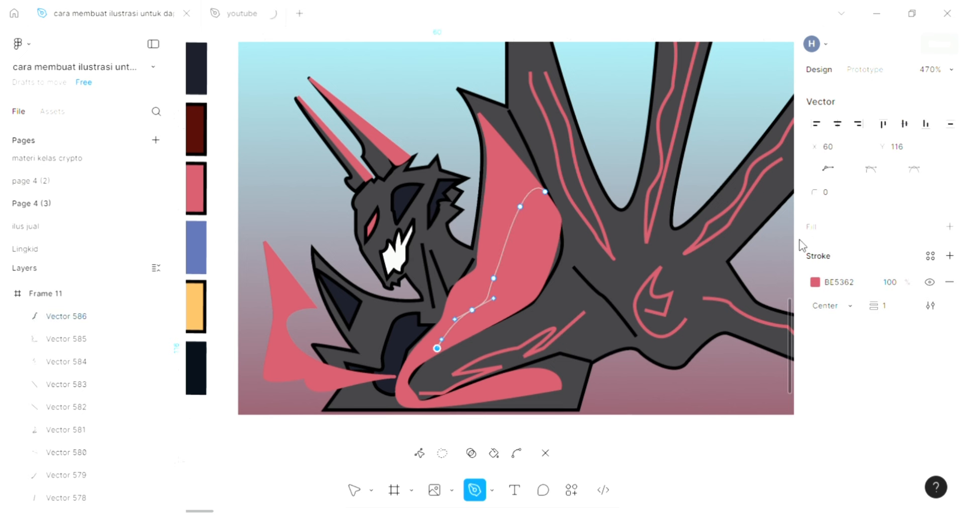
Step: Recolour the chest line's stroke with the dark grey 3E3D41 sampled from the dragon's body
click(728, 241)
key(Escape)
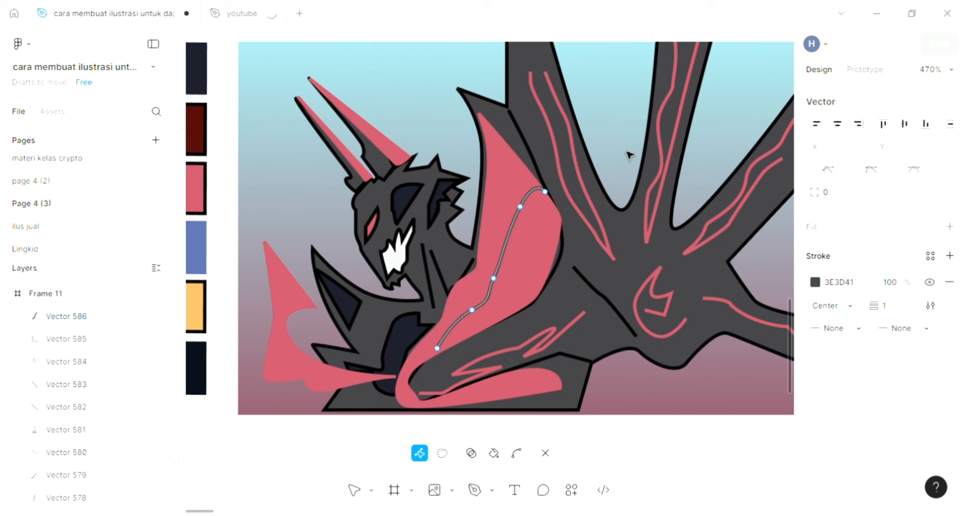
key(Escape)
key(Escape)
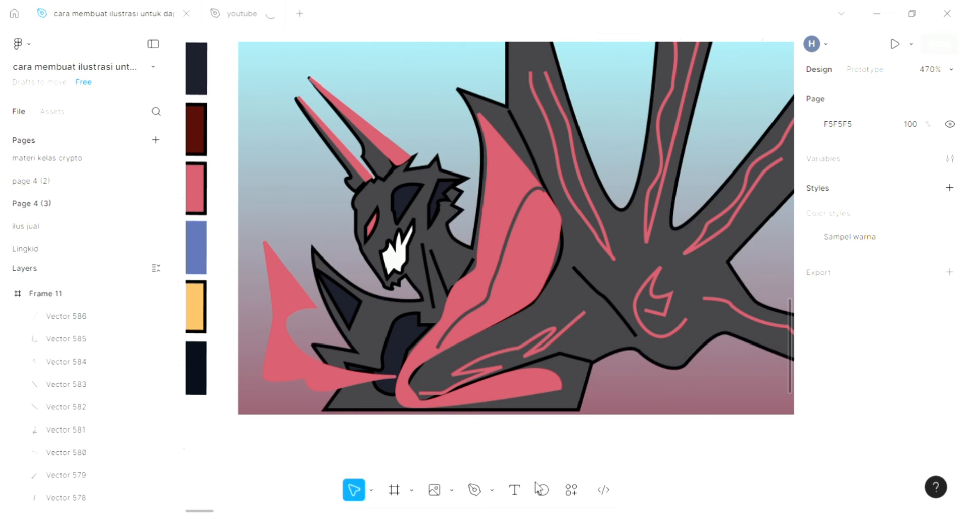
Step: Draw a second dark grey curved line about 16 × 29.5 along the outer side of the pink chest shape with the Pen tool
click(474, 487)
click(553, 213)
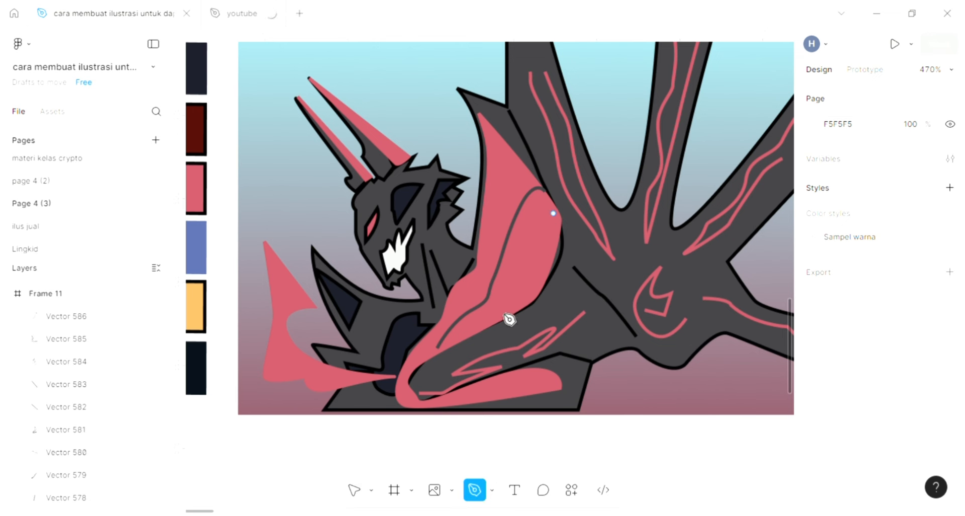
drag(499, 311, 504, 307)
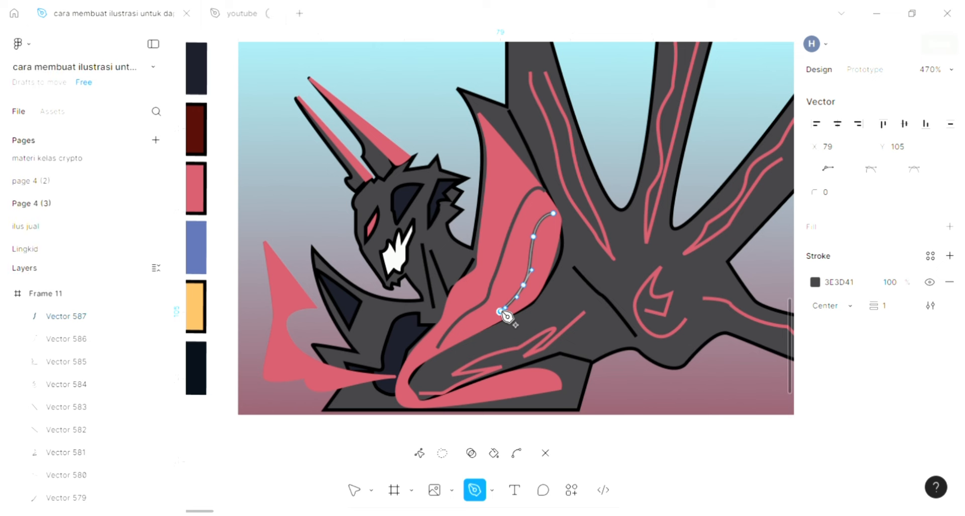
key(Escape)
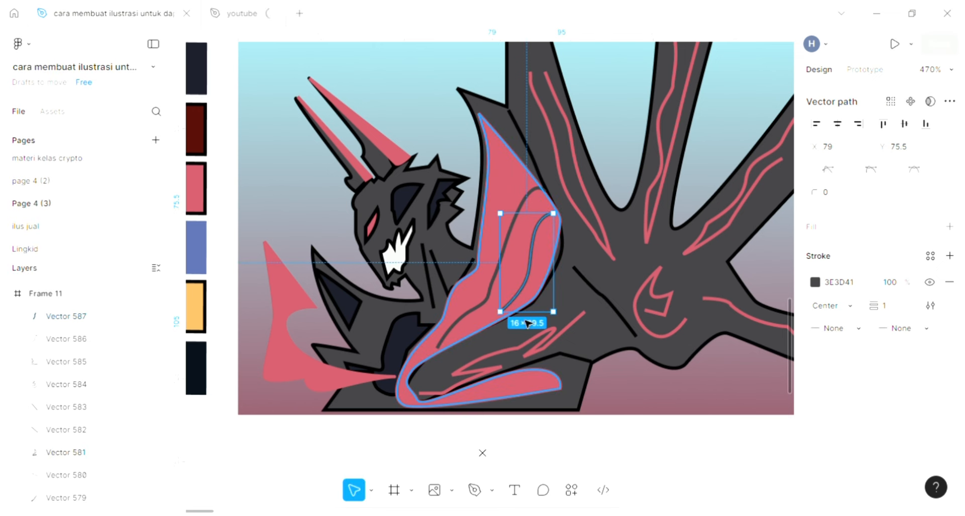
key(Escape)
Step: Draw a third dark grey curved line about 9.5 × 39 down the inner side of the pink chest shape, starting near its peak
key(p)
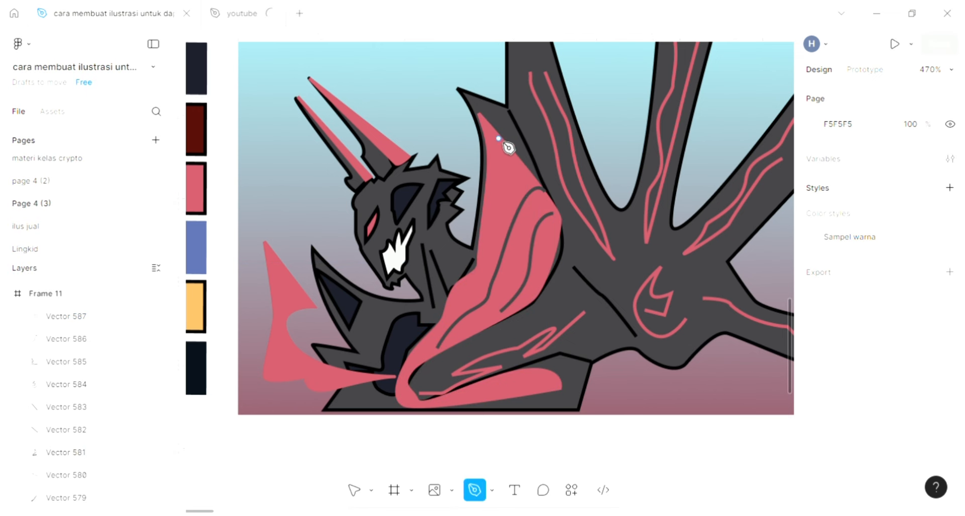
click(503, 140)
click(484, 239)
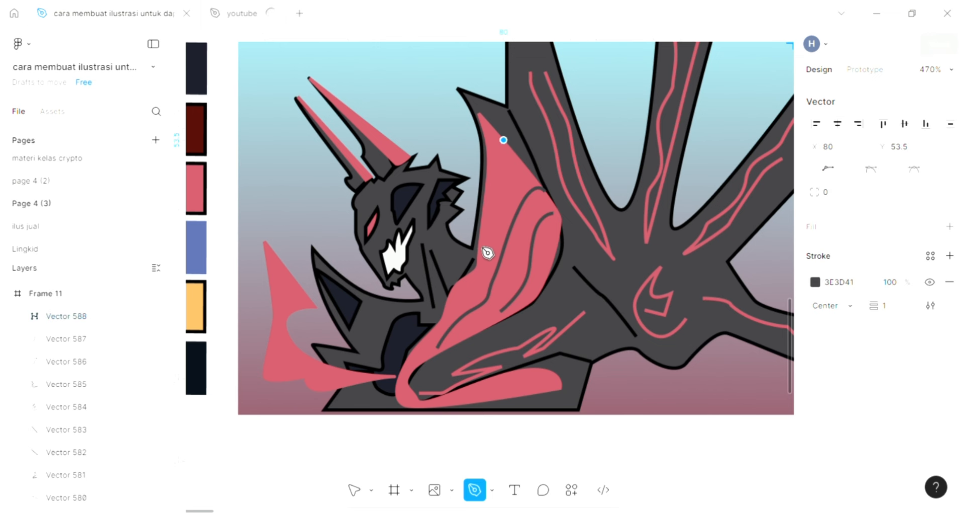
click(478, 252)
click(472, 270)
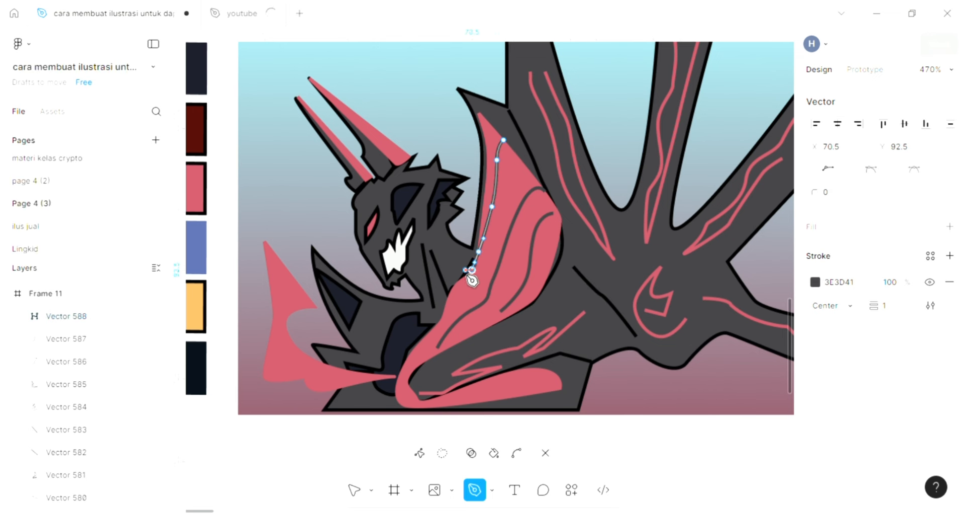
key(Return)
key(Return)
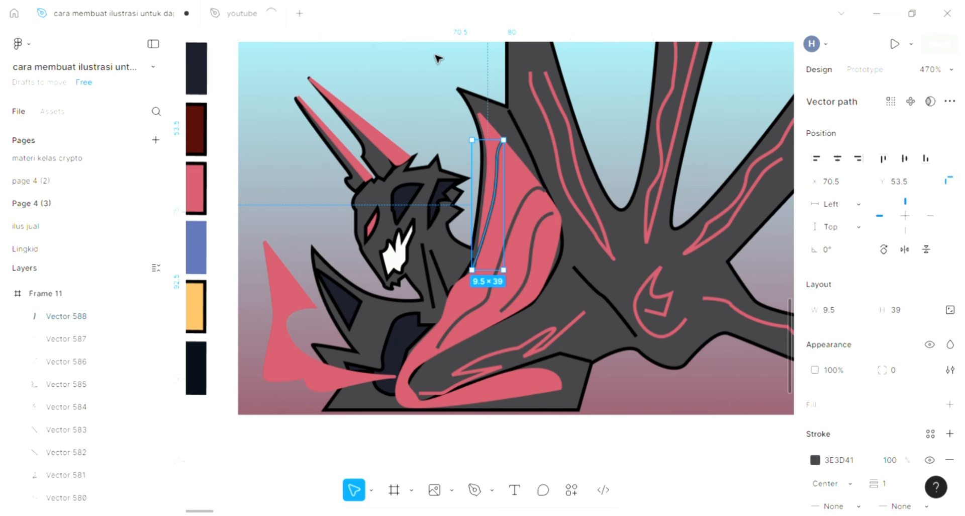
key(Escape)
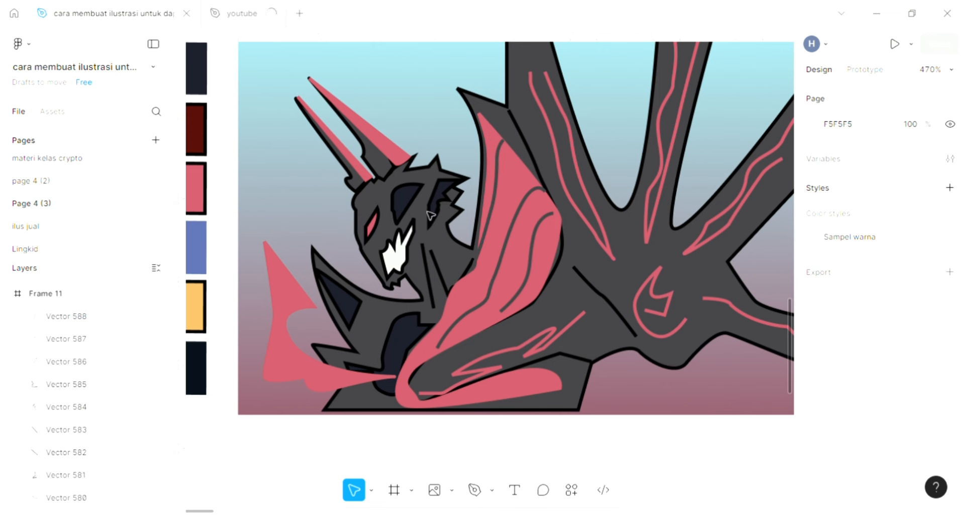
Step: Draw a dark grey wavy line about 24.5 × 5.33 along the upper part of the pink strip below the forelimb
scroll(415, 228, down, 2)
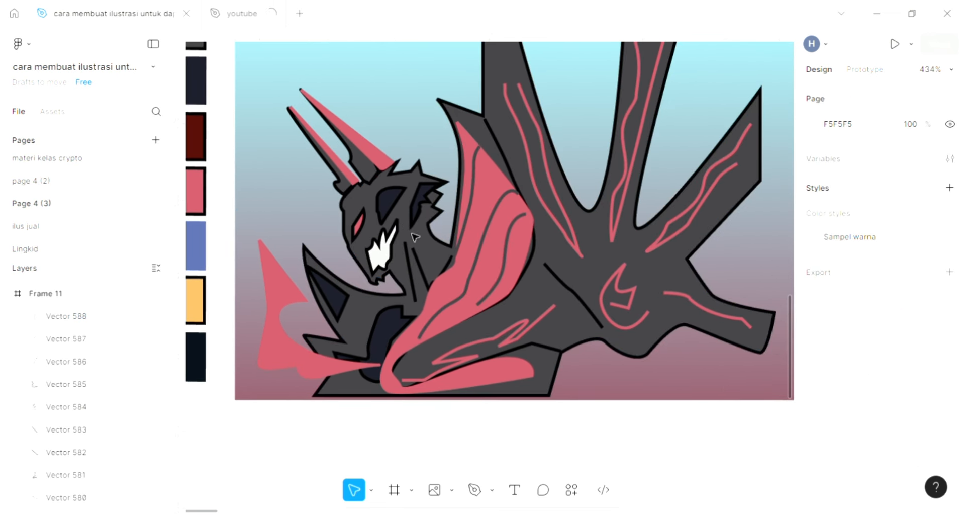
scroll(442, 306, right, 2)
key(p)
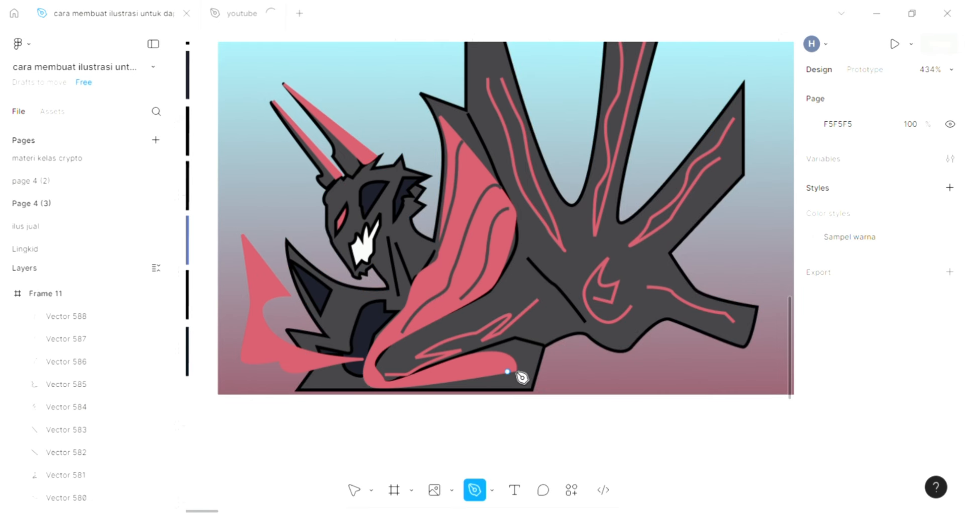
click(522, 357)
drag(484, 357, 478, 364)
click(447, 370)
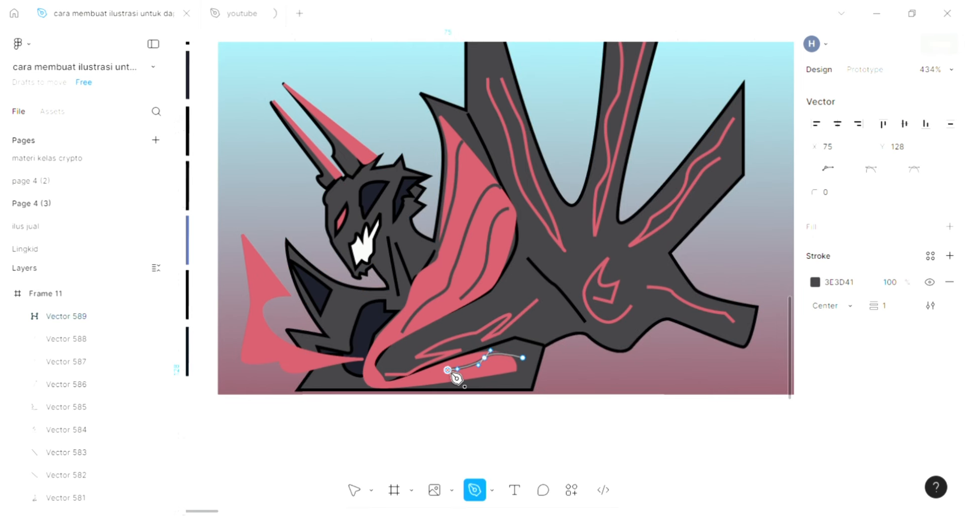
key(Escape)
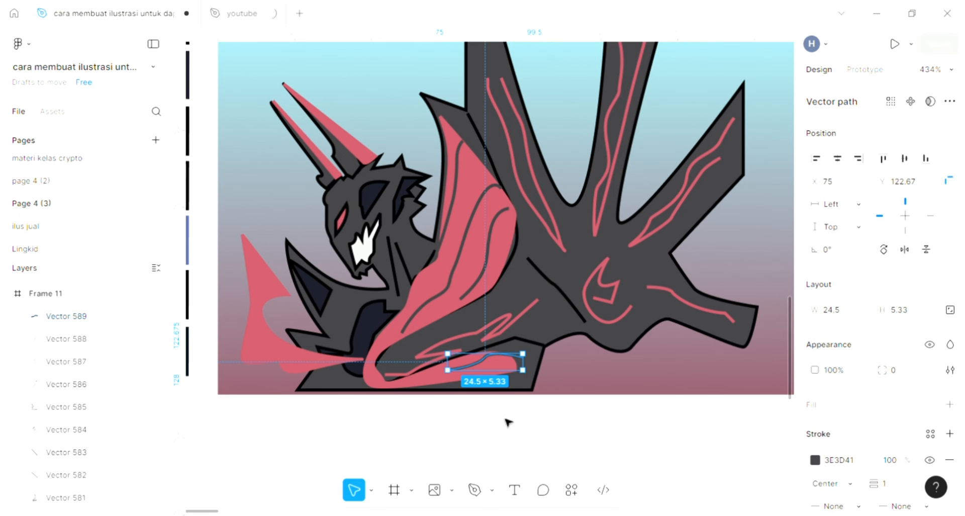
key(Escape)
Step: Draw a dark grey, slightly curved line about 50.5 × 3 along the lower edge of the pink strip below the forelimb with the Pen tool
key(p)
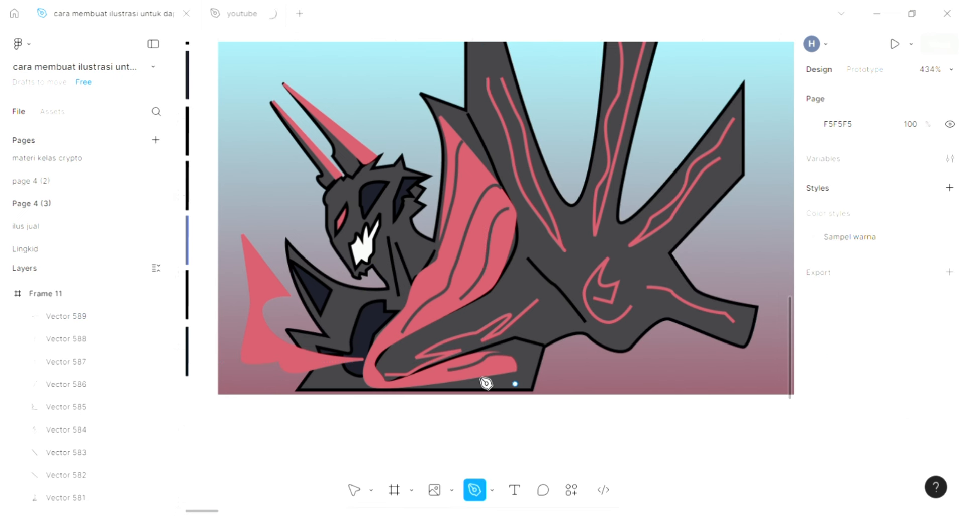
drag(419, 378, 363, 384)
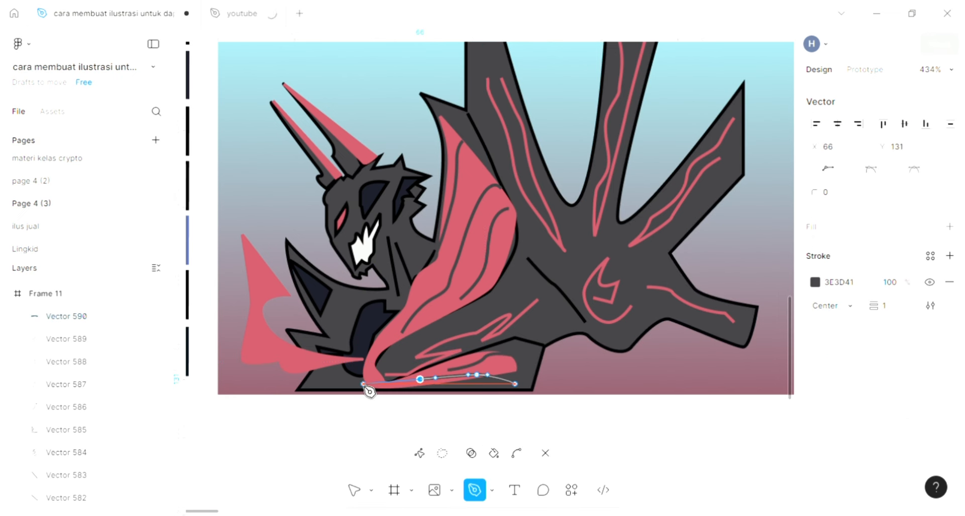
key(Escape)
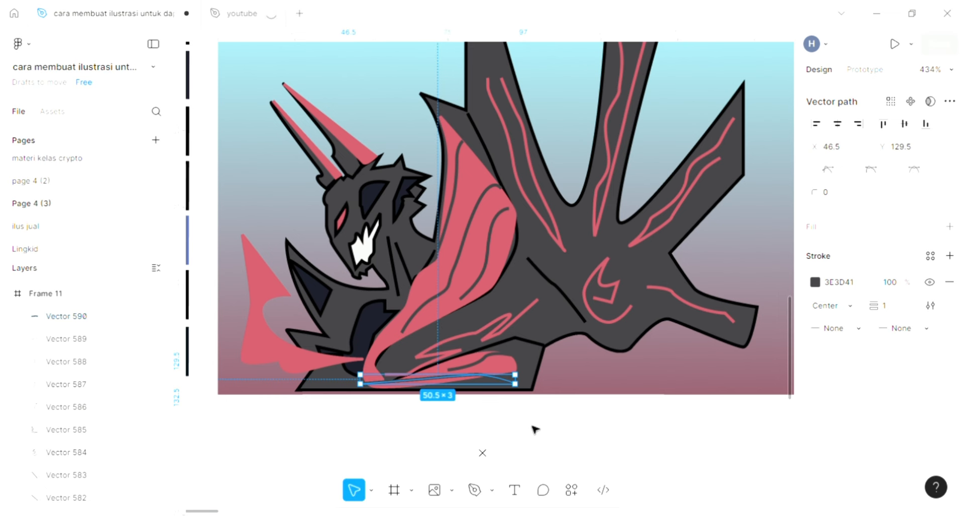
key(Escape)
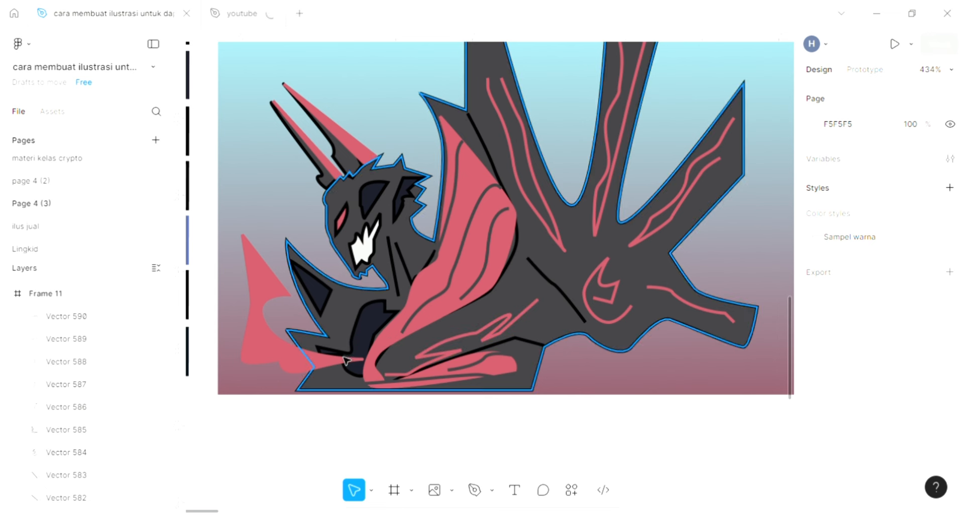
Step: Draw a short straight dark grey line diagonally across the pink tail shape where it overlaps the dragon's lower body
key(p)
click(306, 346)
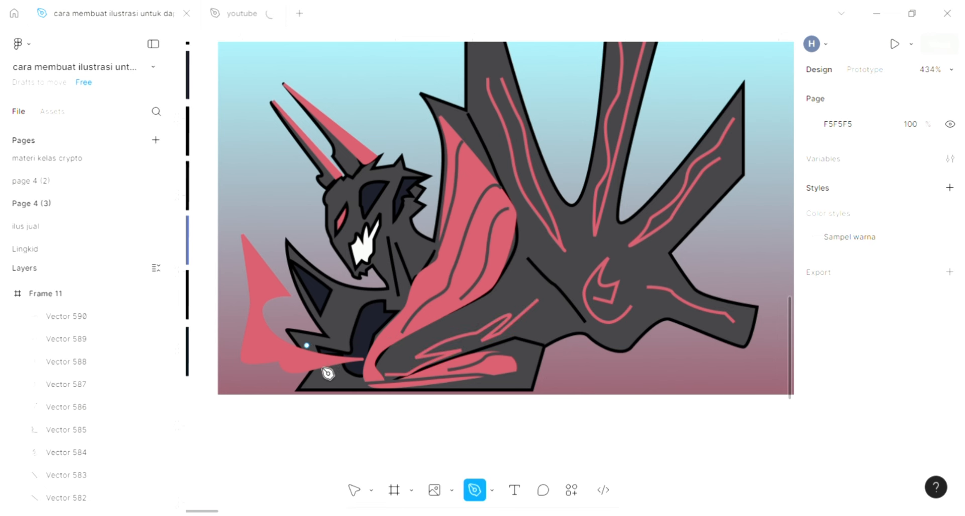
click(341, 383)
key(Escape)
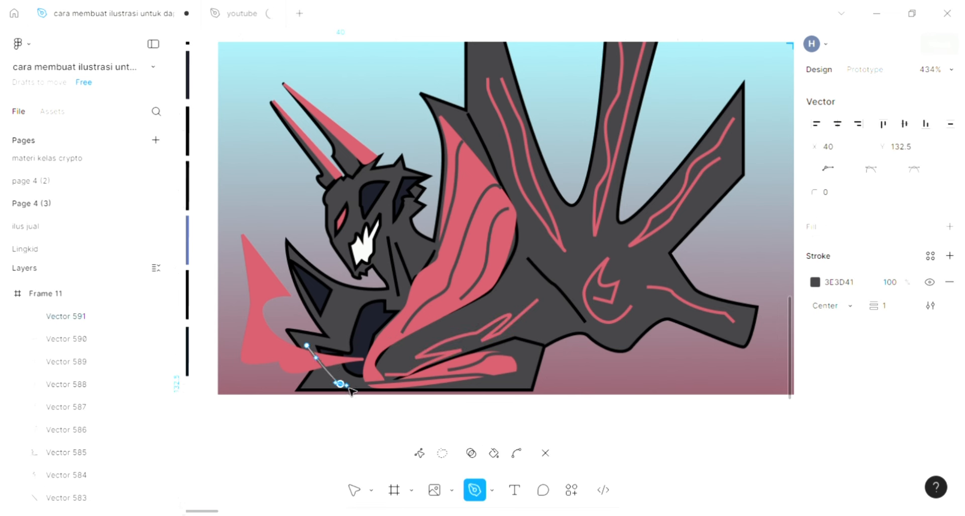
key(Escape)
key(Escape)
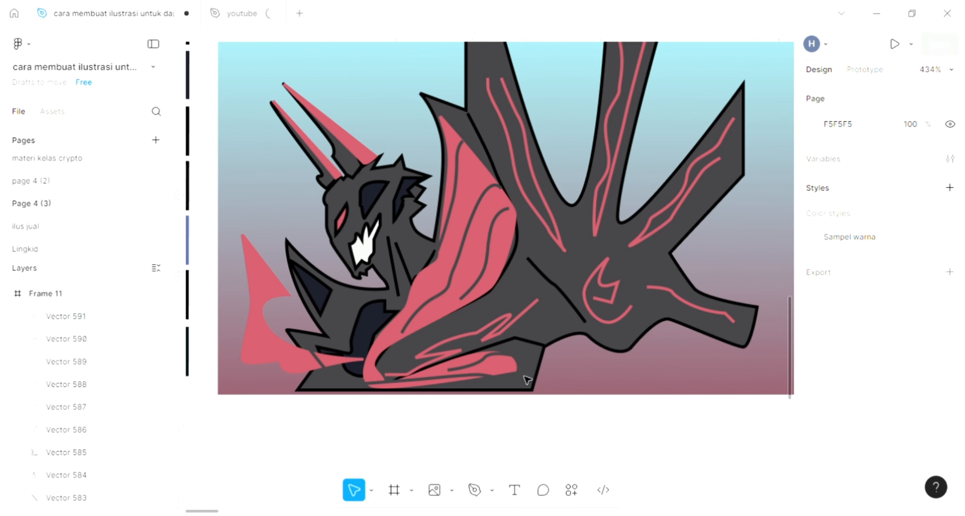
scroll(526, 380, down, 1)
scroll(495, 369, up, 1)
scroll(495, 368, up, 3)
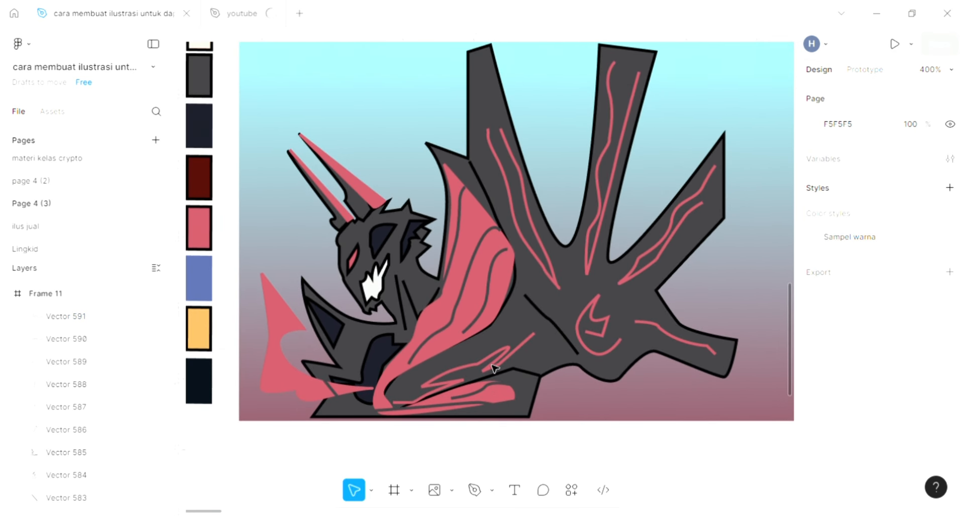
scroll(495, 369, up, 2)
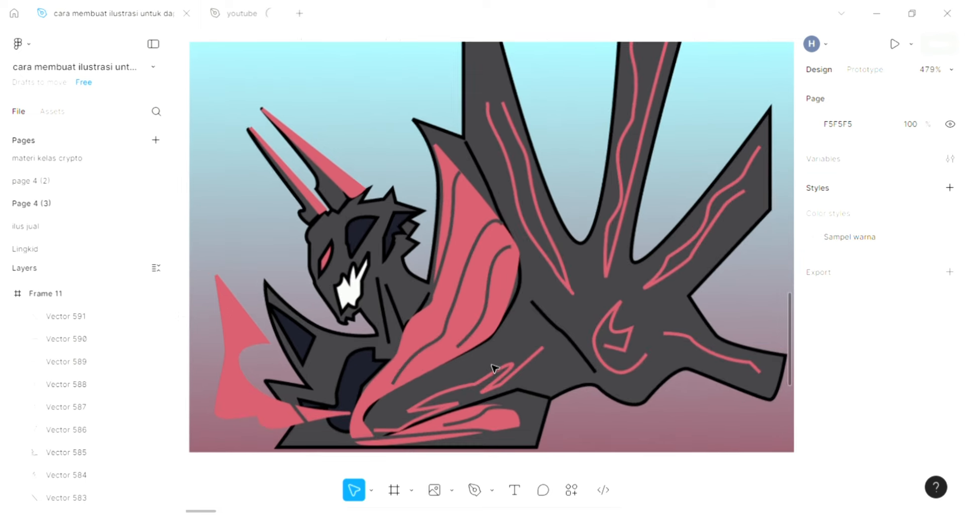
scroll(495, 368, up, 1)
scroll(495, 368, down, 2)
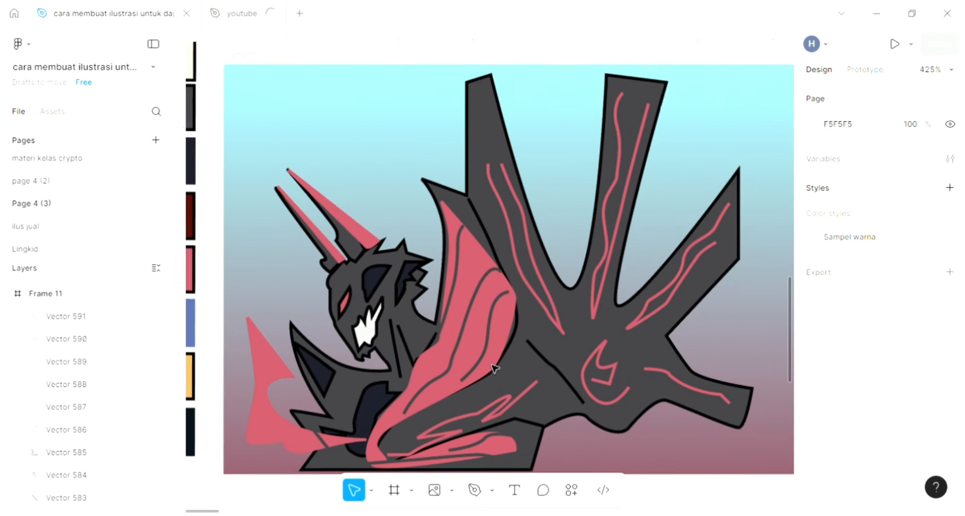